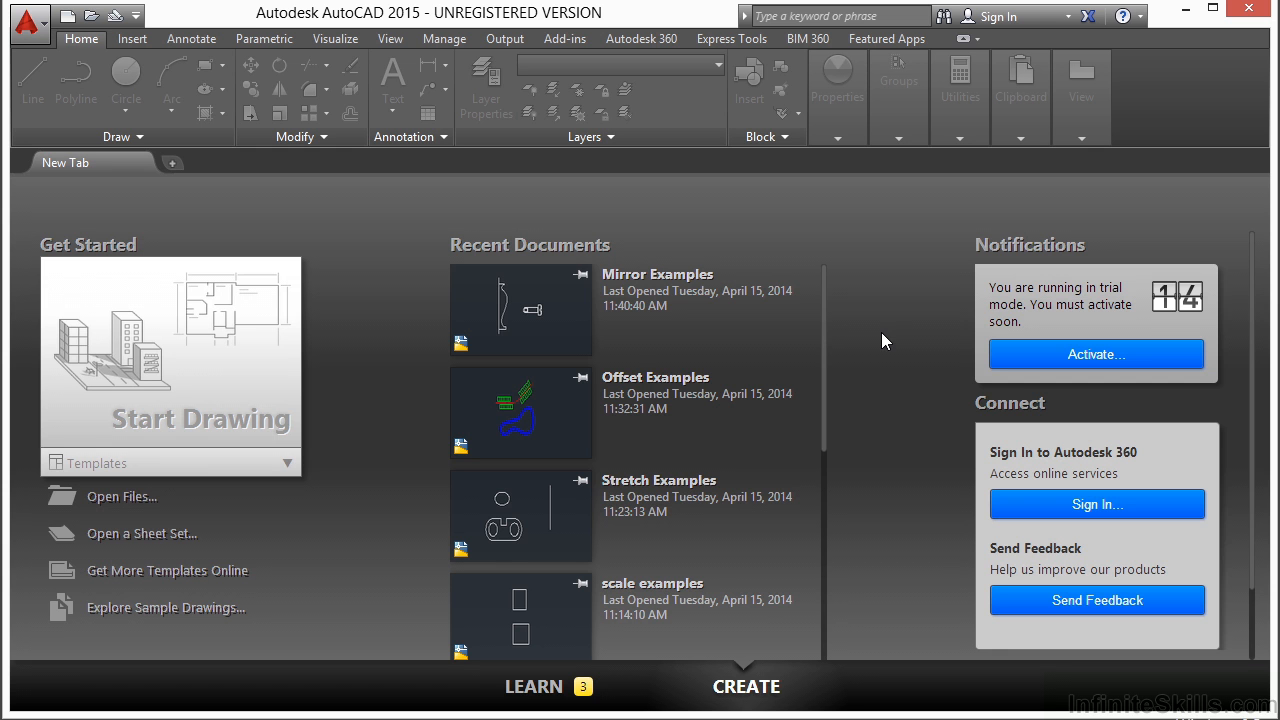
Open the drawing file Trim-Extend Examples.dwg
left_click(138, 503)
left_click(531, 414)
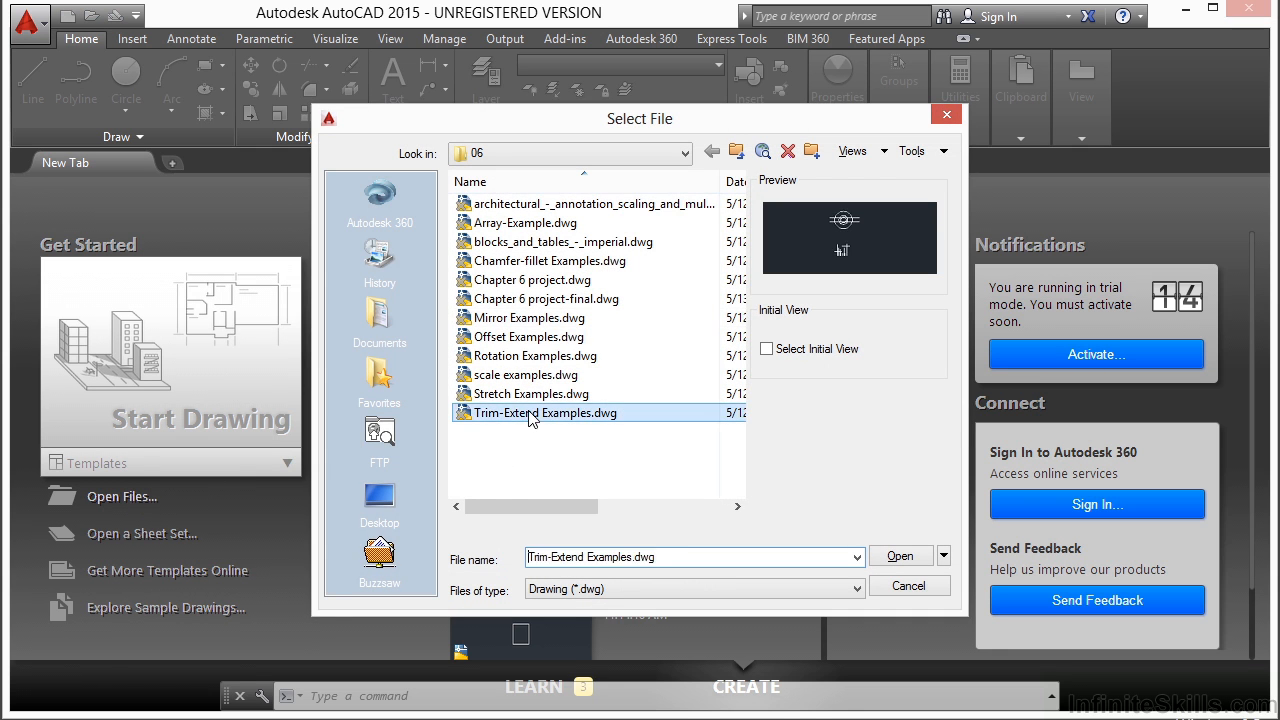
left_click(900, 557)
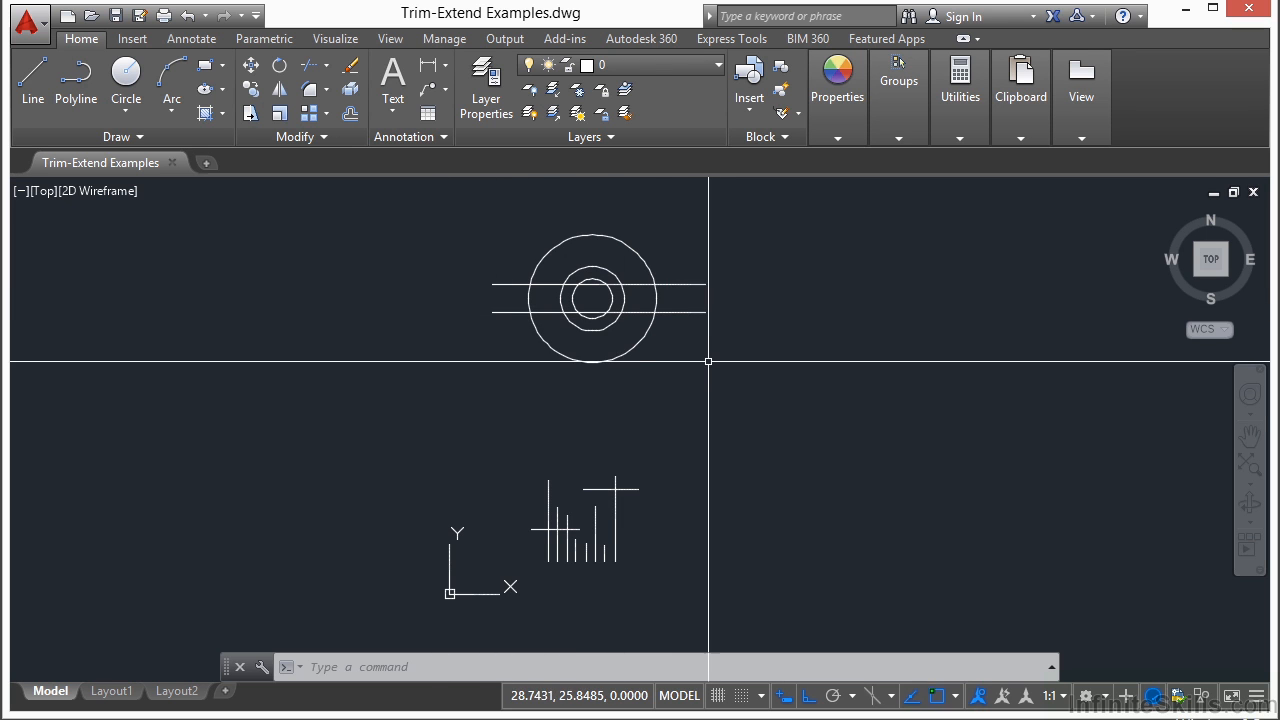
scroll(694, 397, "up", 1)
scroll(614, 486, "up", 3)
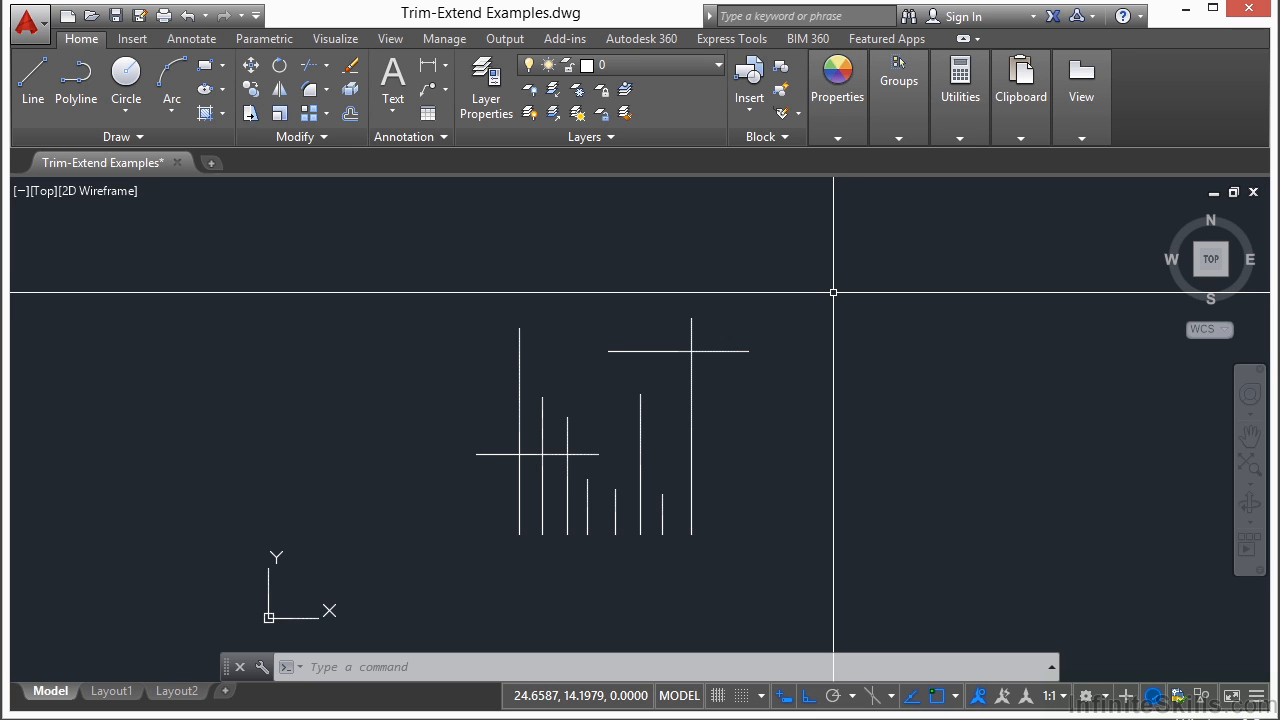
type("tr")
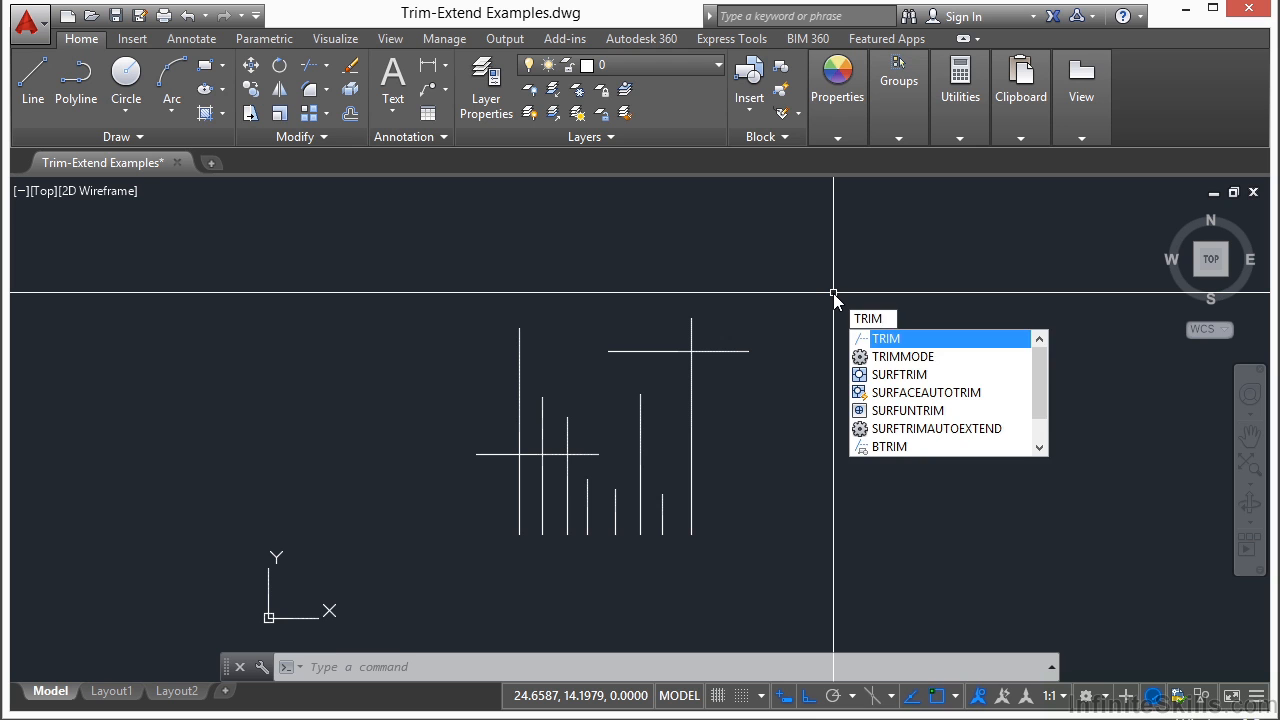
key("Escape")
type("t")
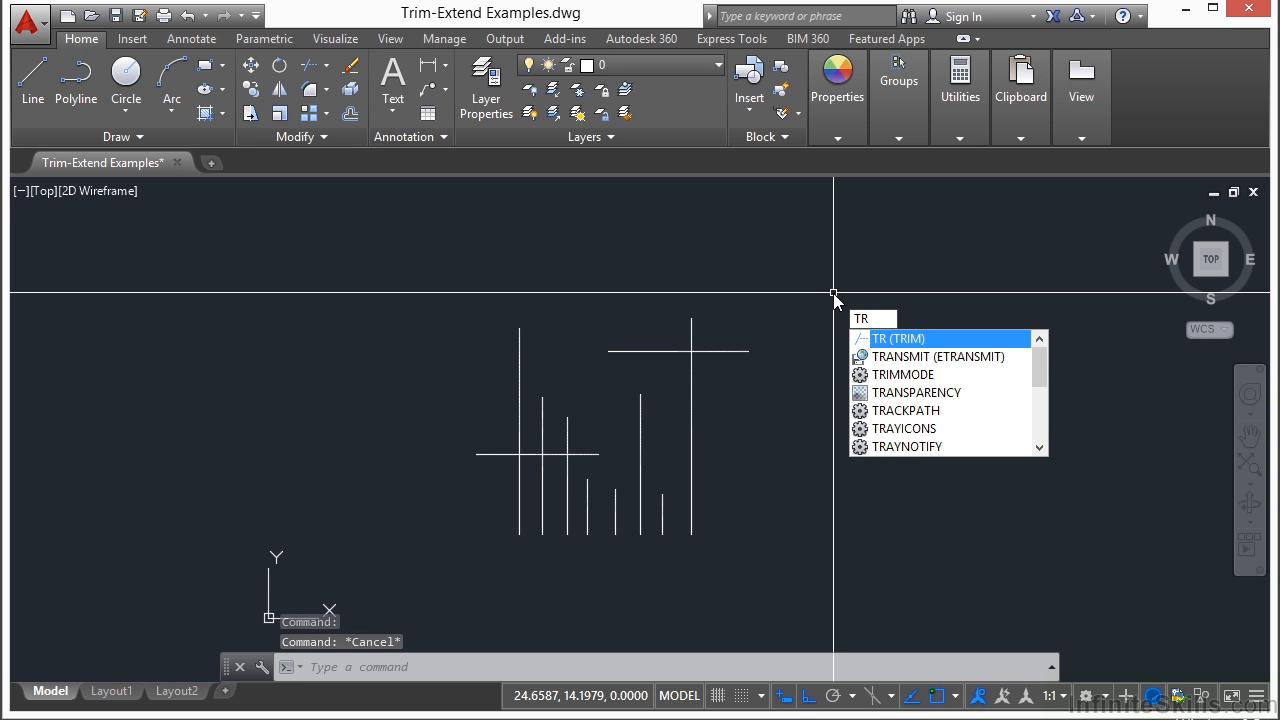
key("Escape")
type("t")
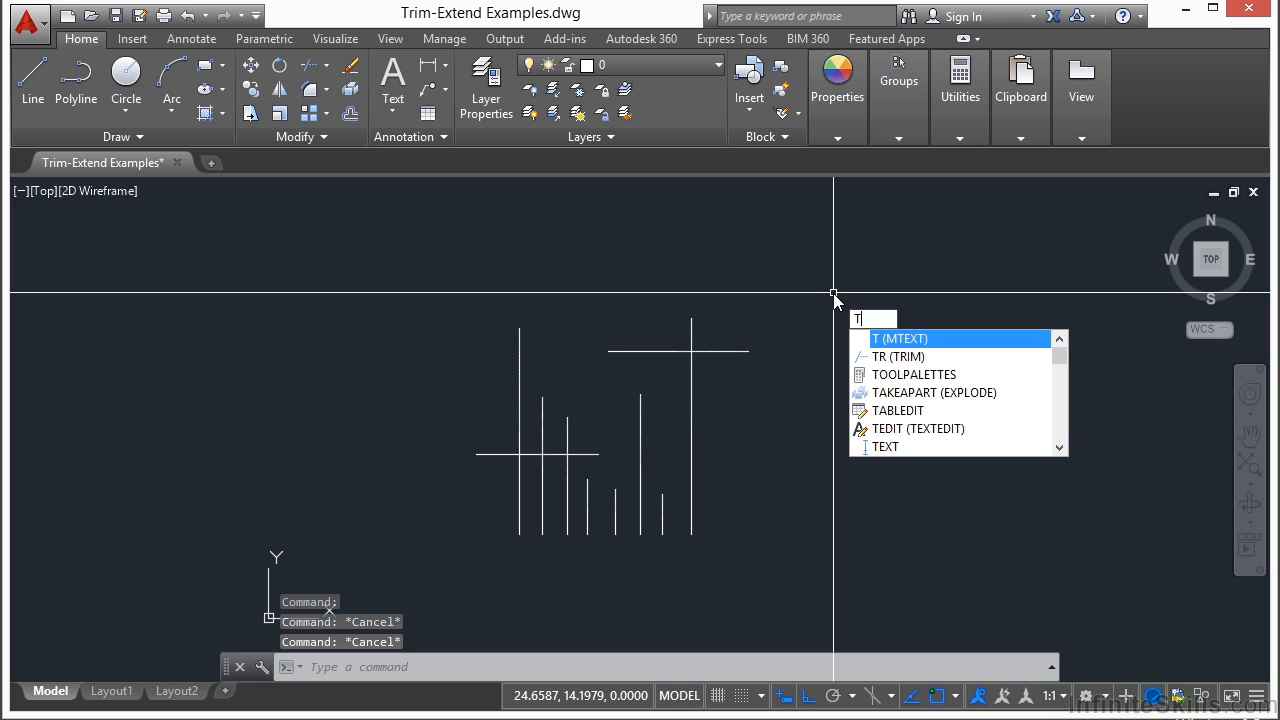
key("Escape")
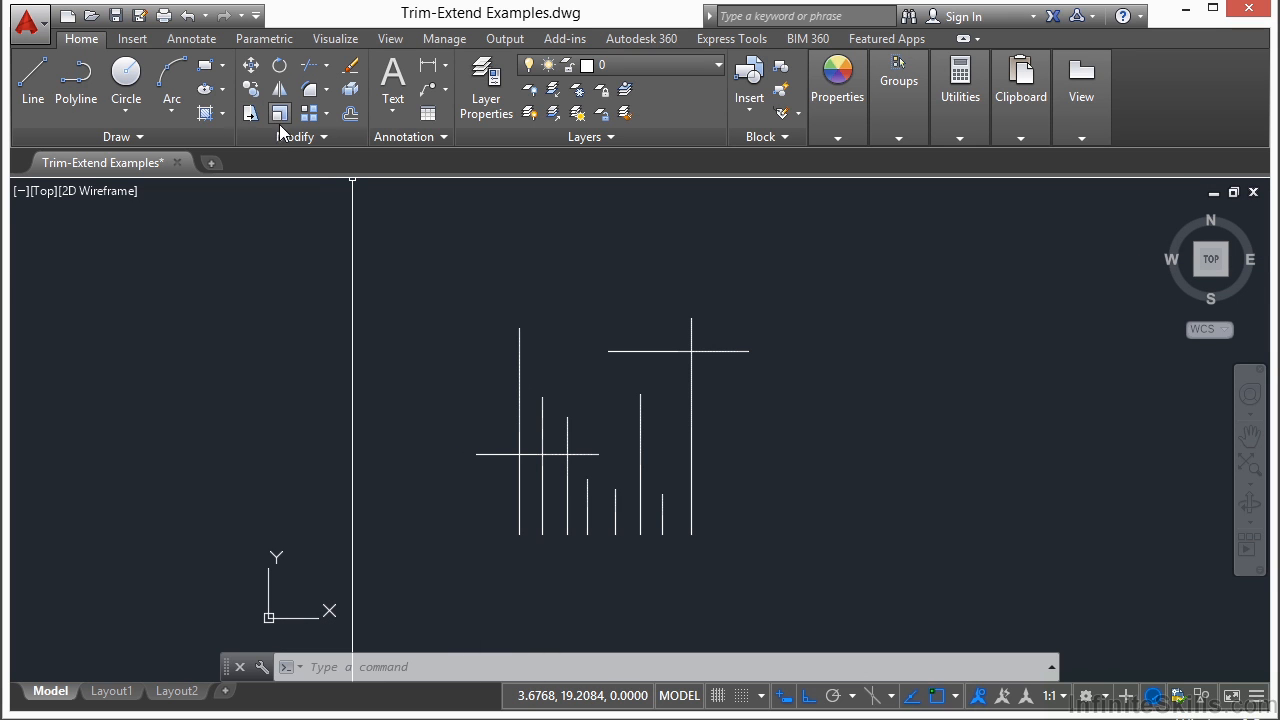
left_click(329, 68)
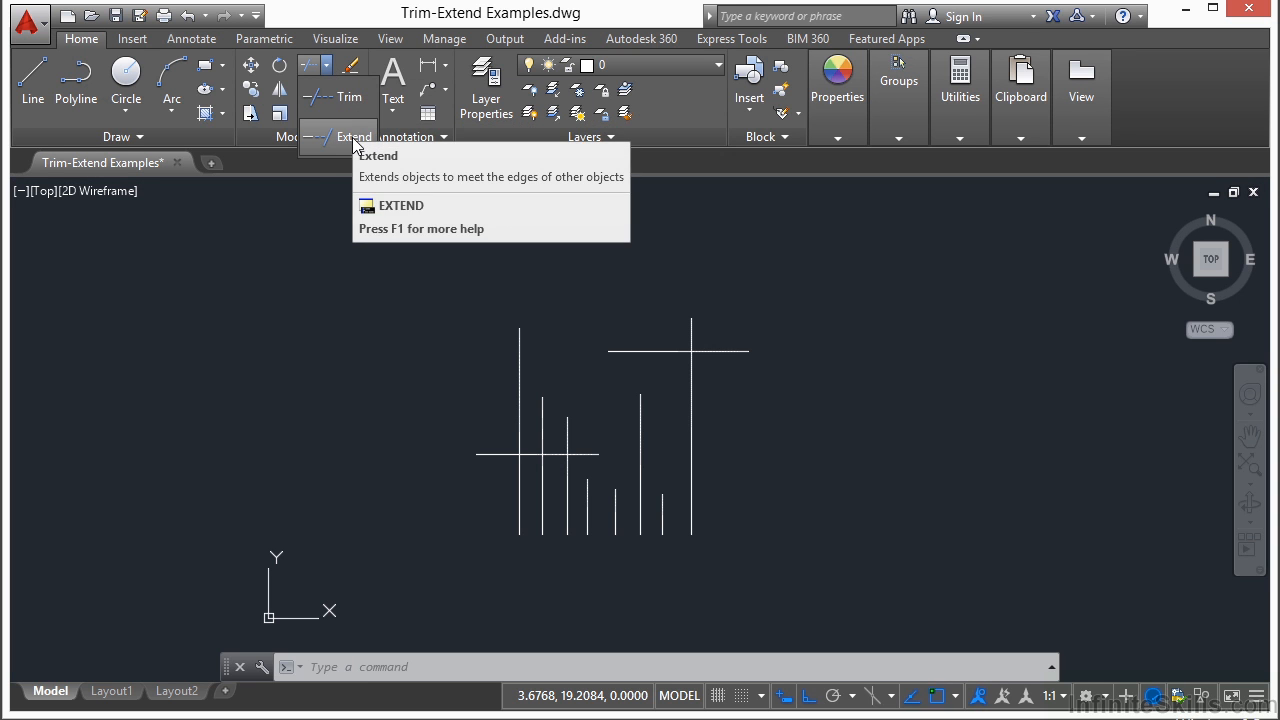
left_click(345, 99)
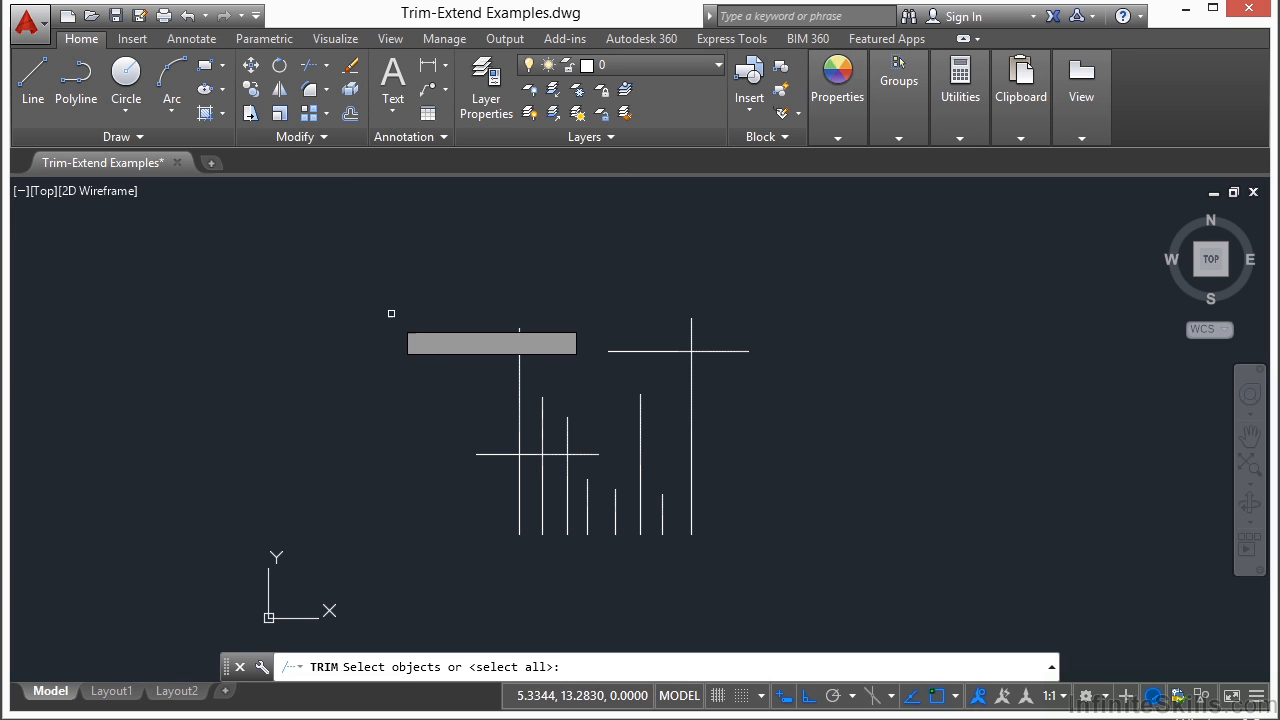
left_click(630, 350)
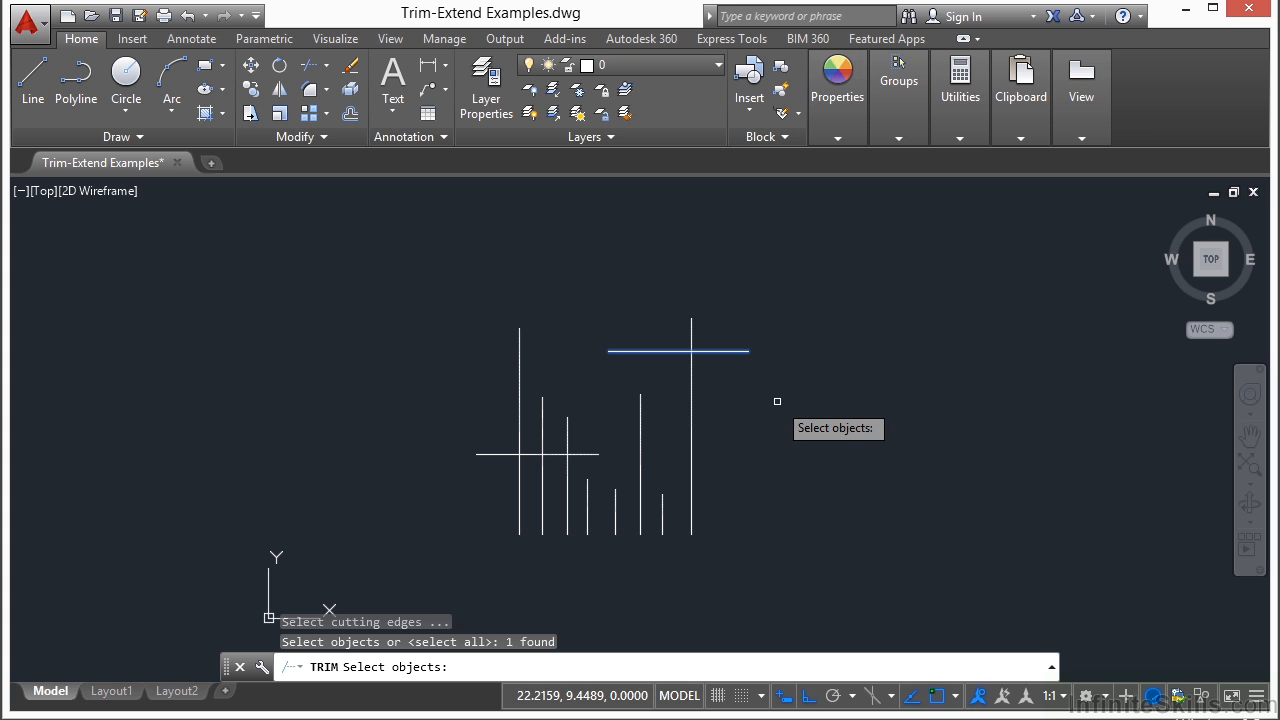
left_click(830, 298)
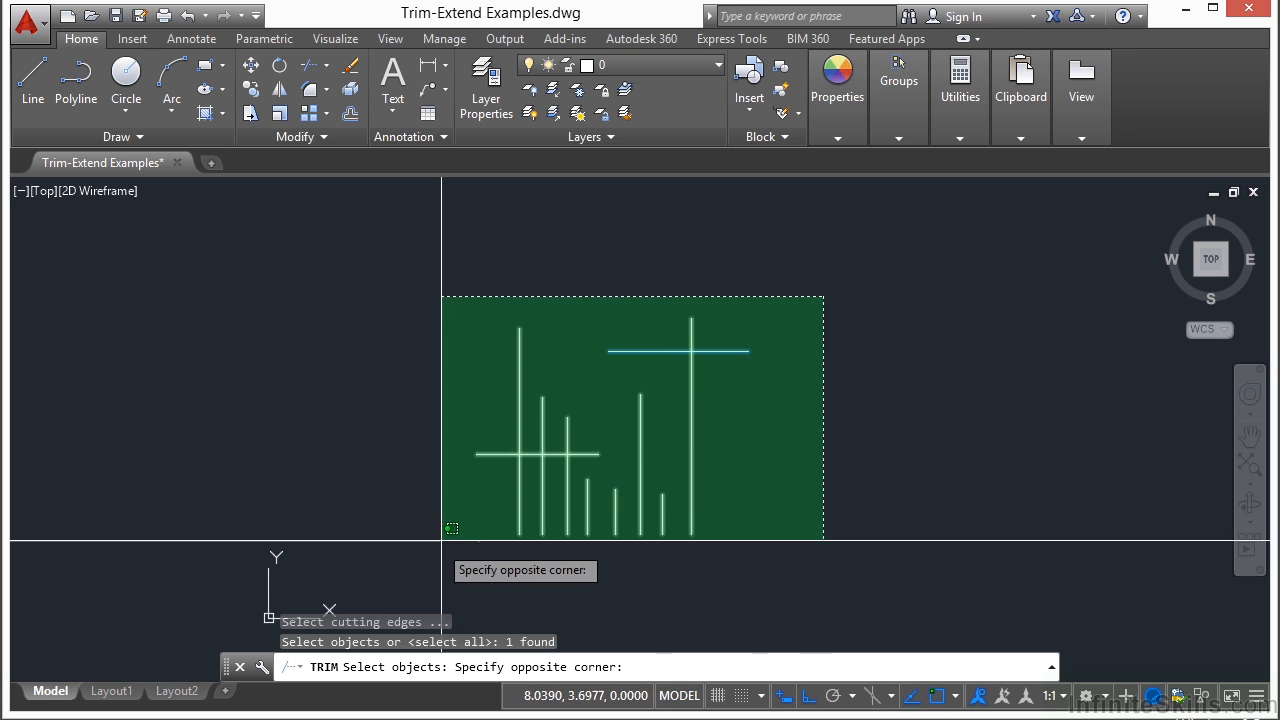
left_click(457, 534)
key("Escape")
Trim off the end of the tallest right-hand vertical line above the upper horizontal line, using that horizontal line as cutting edge
type("tr")
key("Return")
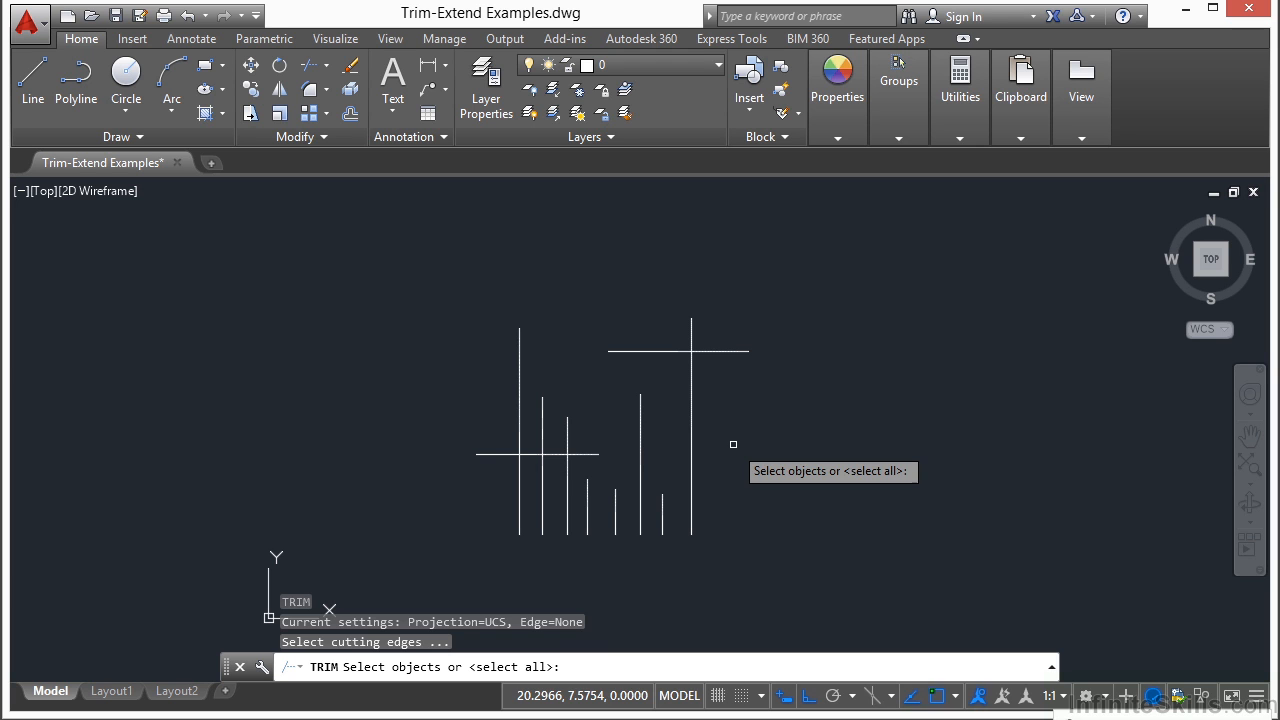
left_click(734, 351)
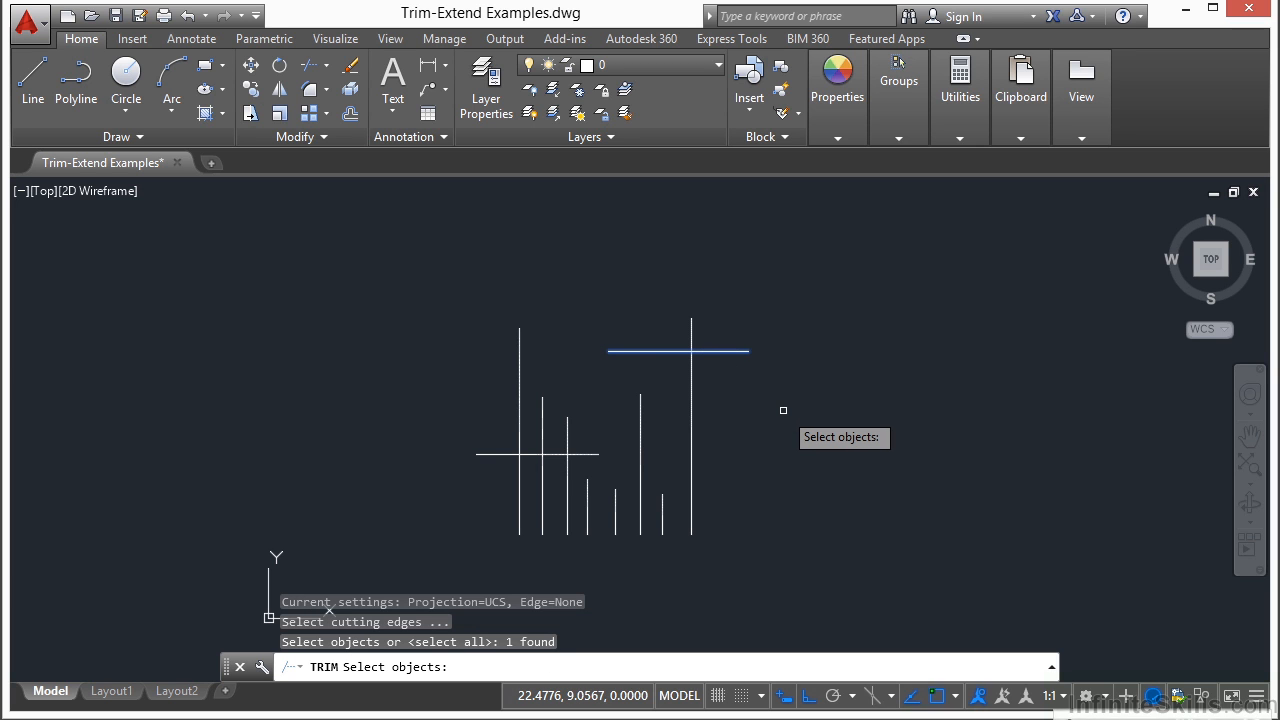
key("Return")
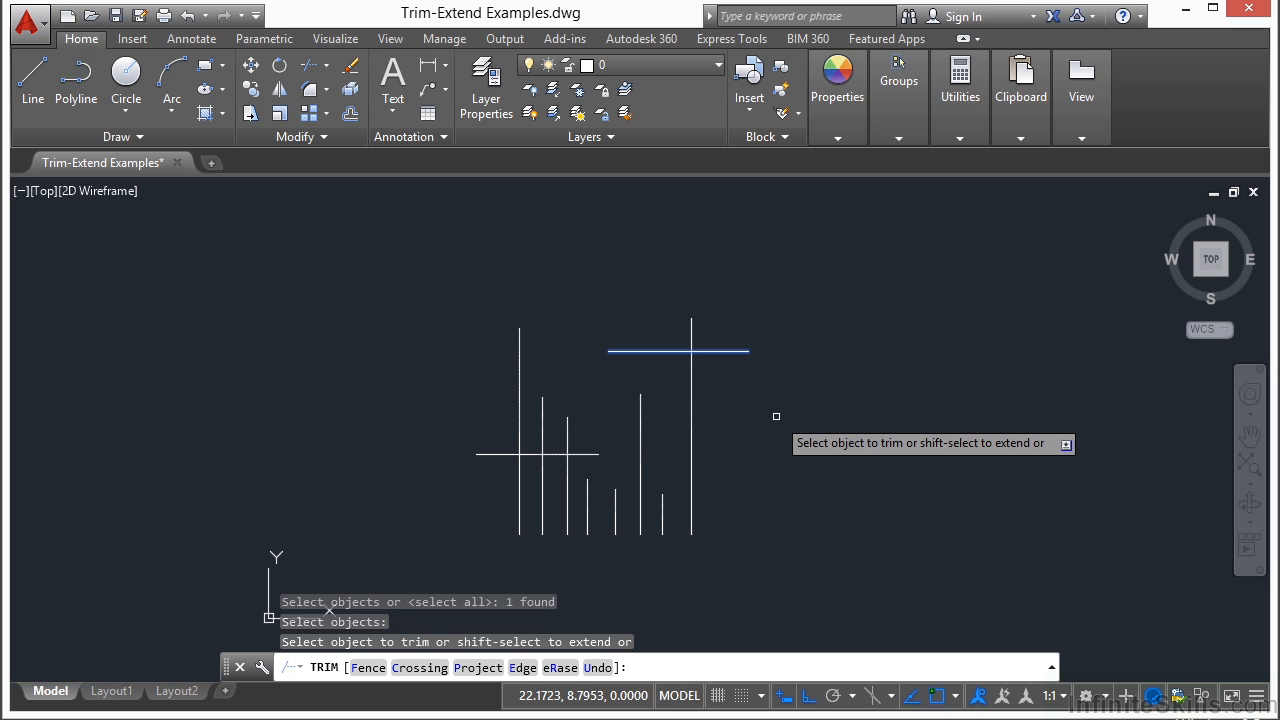
scroll(710, 322, "up", 2)
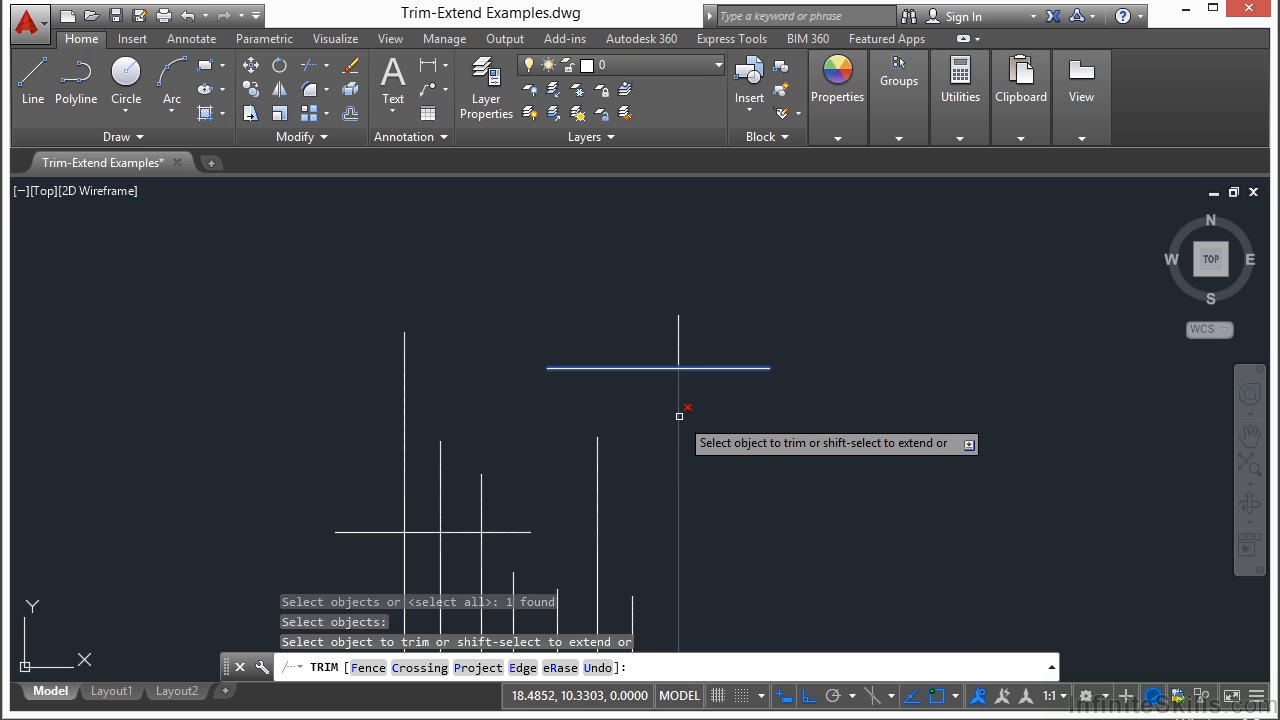
left_click(680, 330)
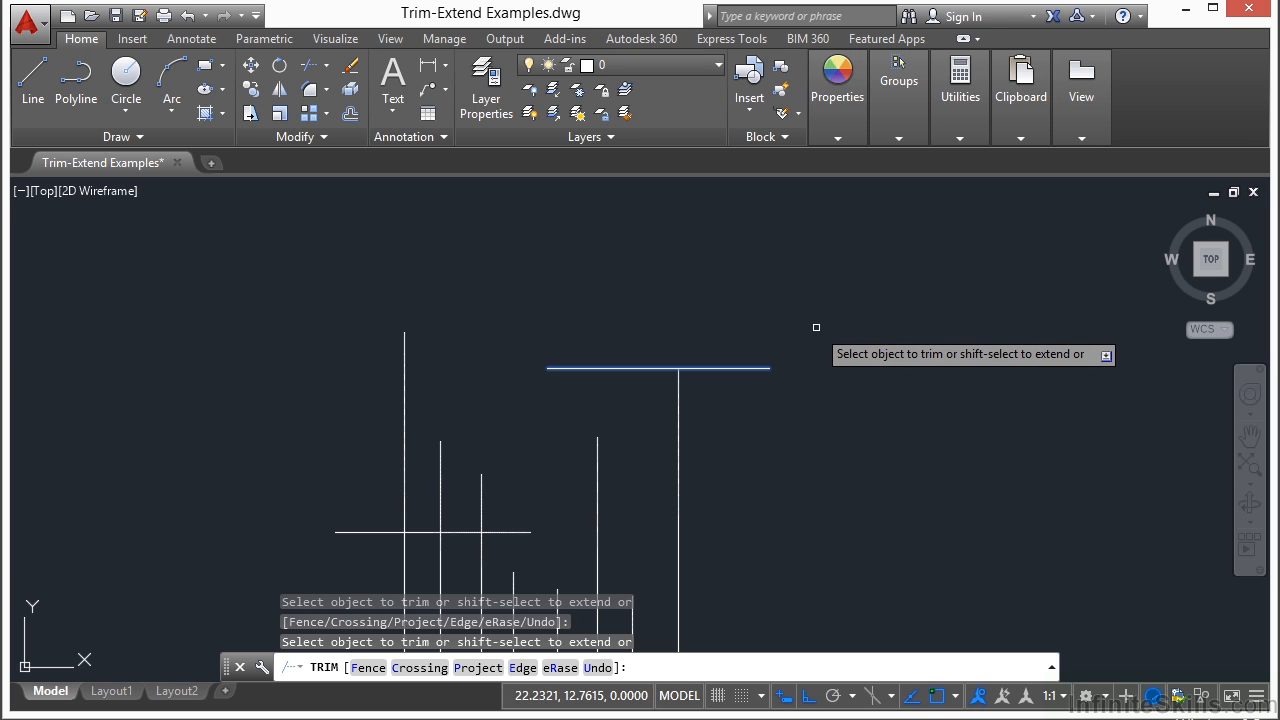
key("Return")
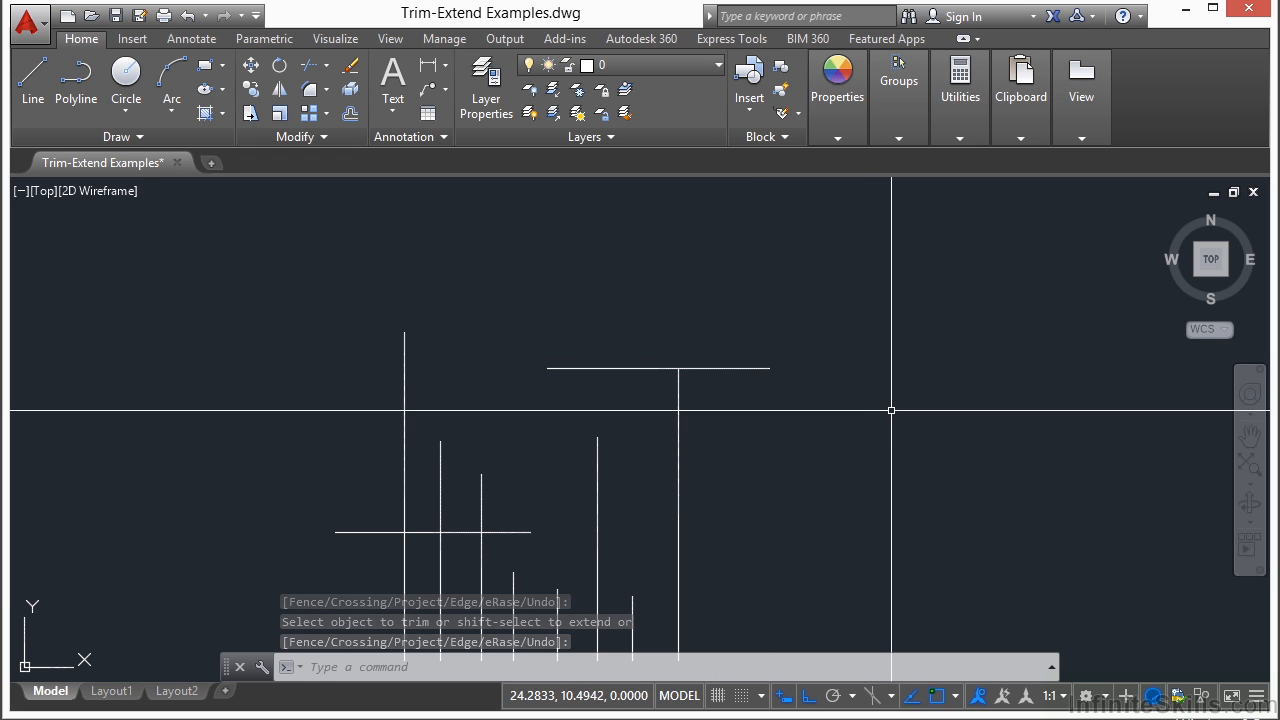
Trim the three leftmost vertical lines above the lower horizontal line, using that horizontal line as the cutting edge
type("TR")
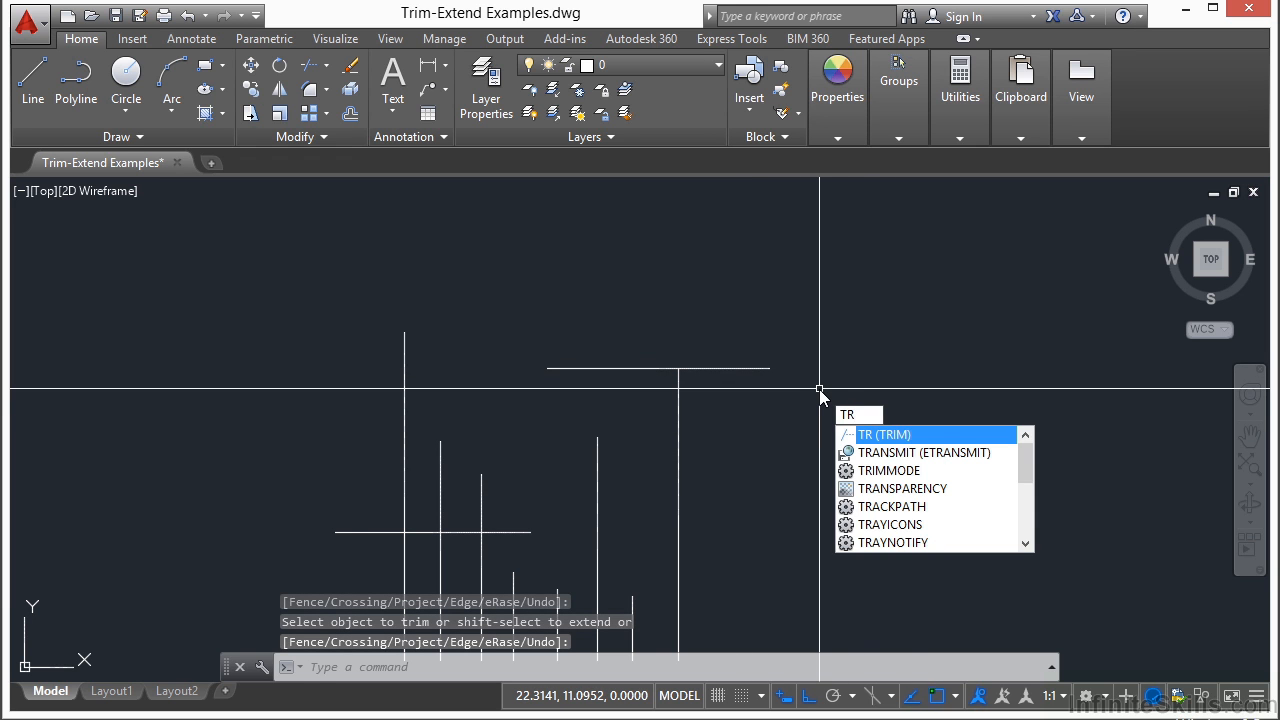
key("Return")
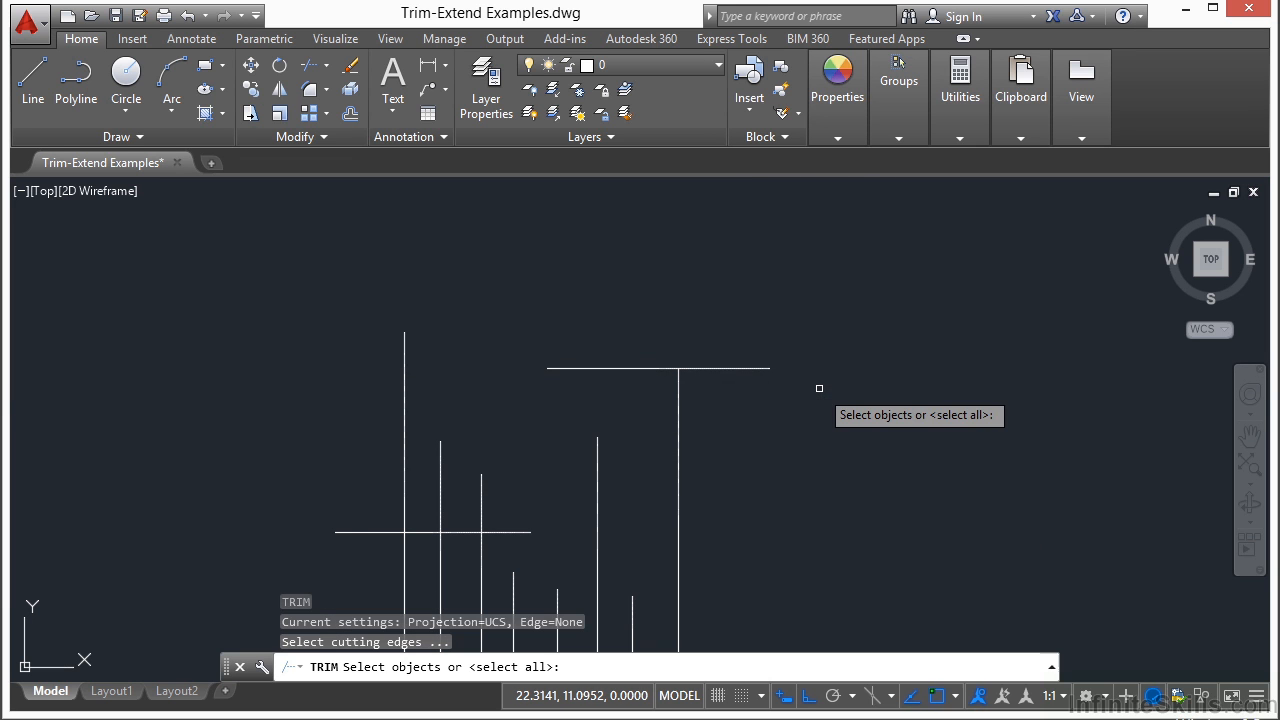
left_click(519, 530)
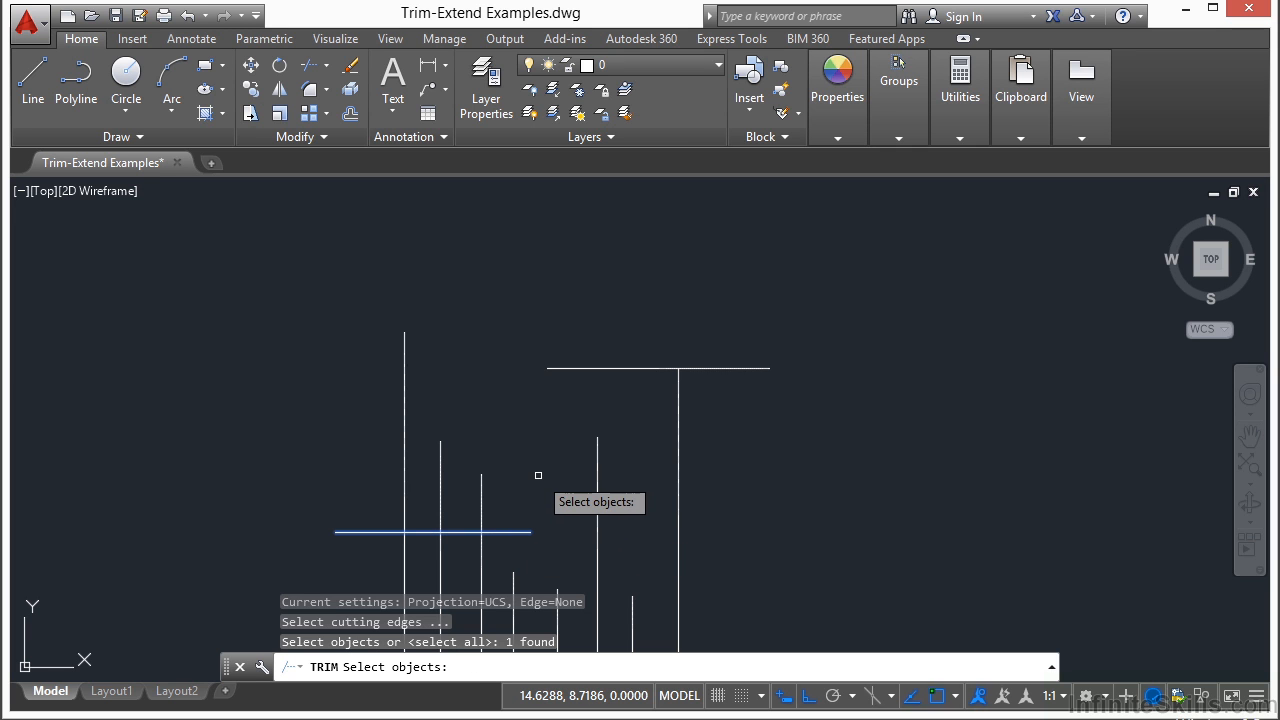
key("Return")
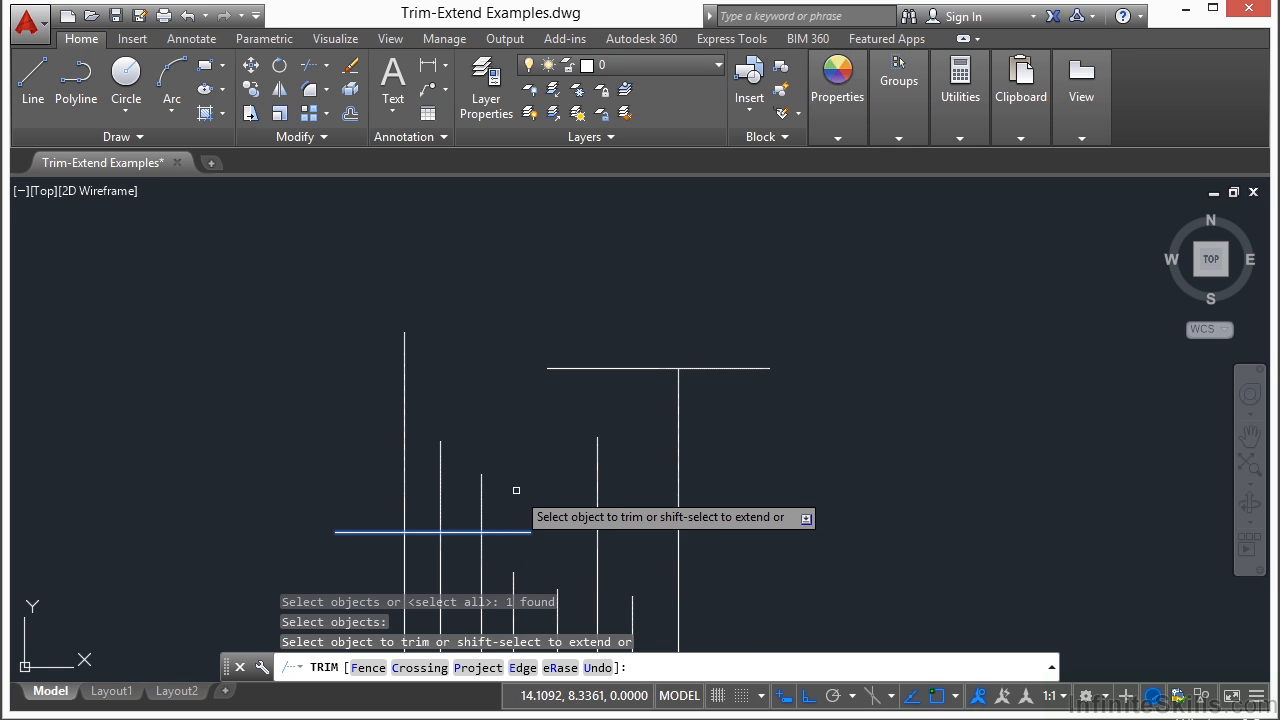
left_click(482, 496)
left_click(445, 451)
left_click(354, 507)
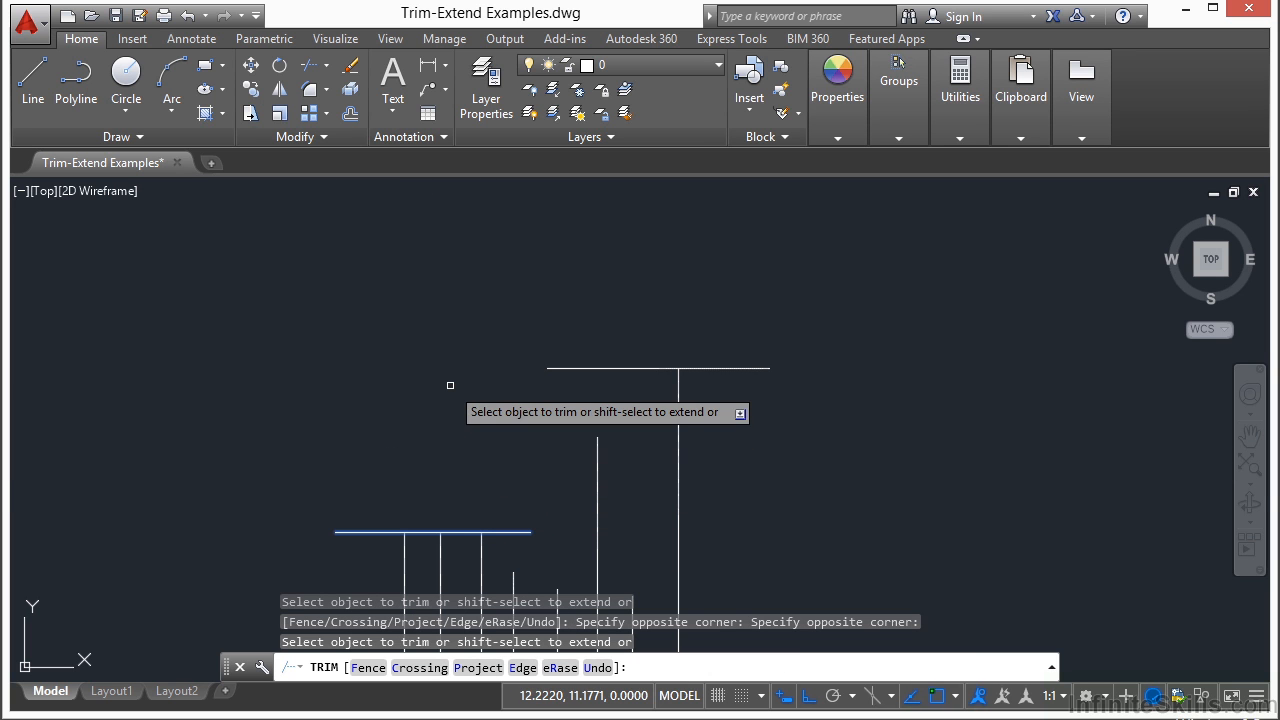
key("Return")
Start Trim with all three concentric circles and both horizontal lines crossing them as cutting edges
scroll(462, 365, "down", 2)
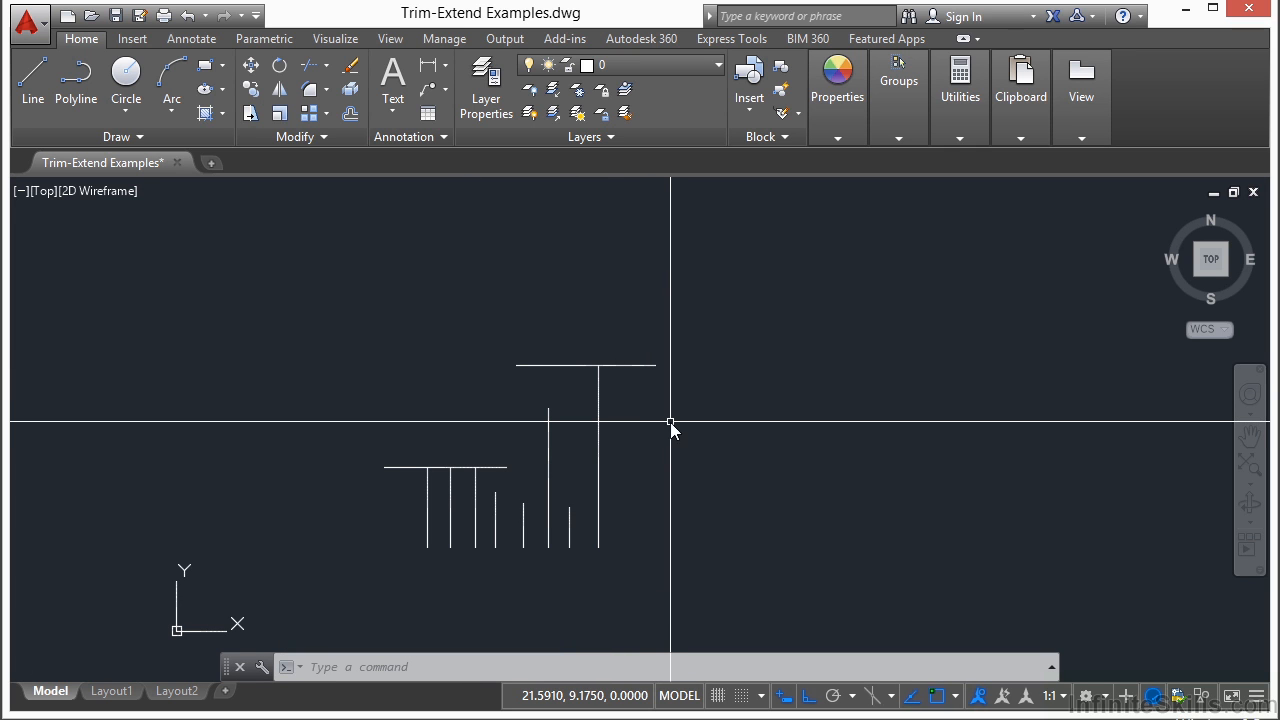
type("ts o")
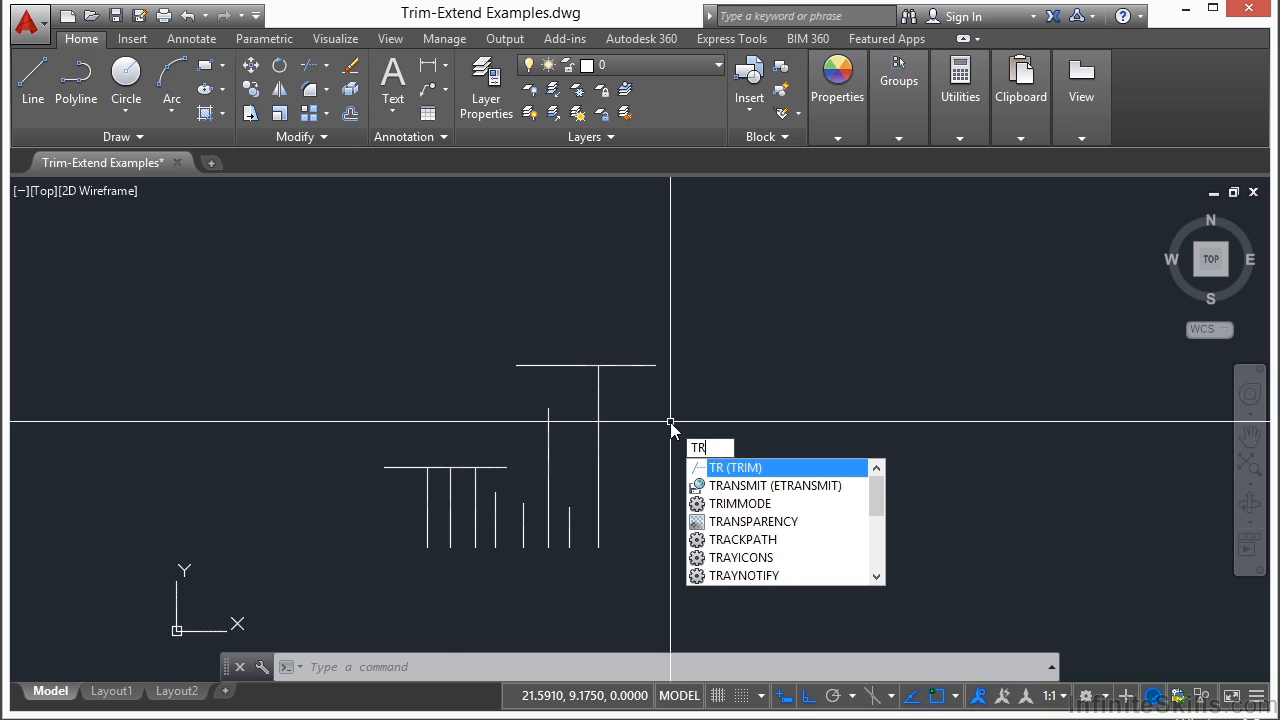
type("r")
key("Return")
scroll(660, 430, "down", 2)
middle_click_drag(651, 337, 612, 500)
middle_click_drag(705, 383, 683, 437)
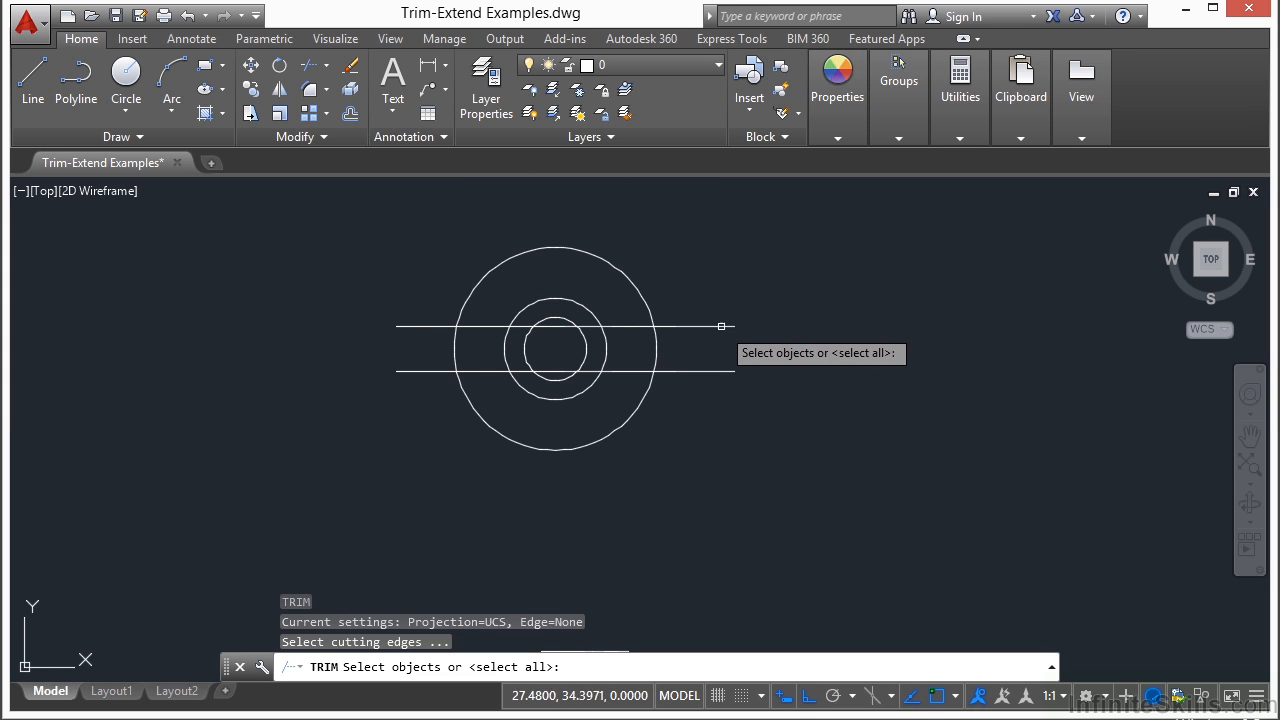
left_click(740, 283)
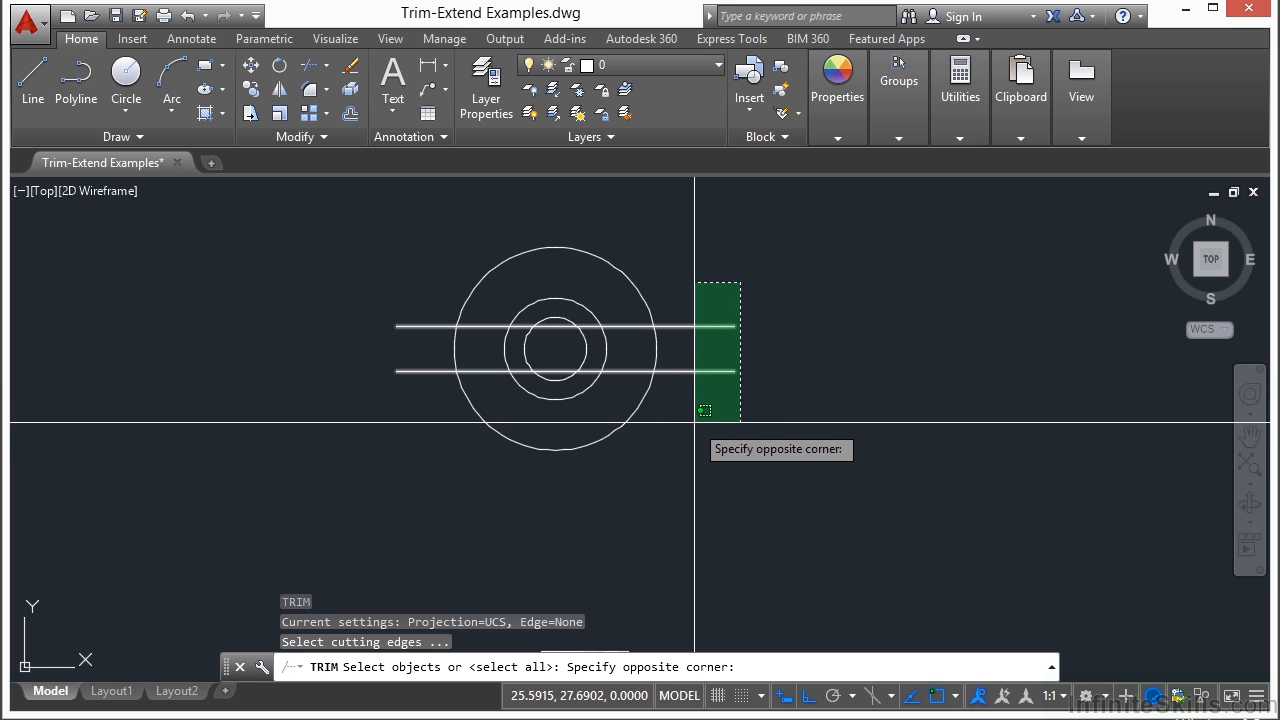
left_click(423, 450)
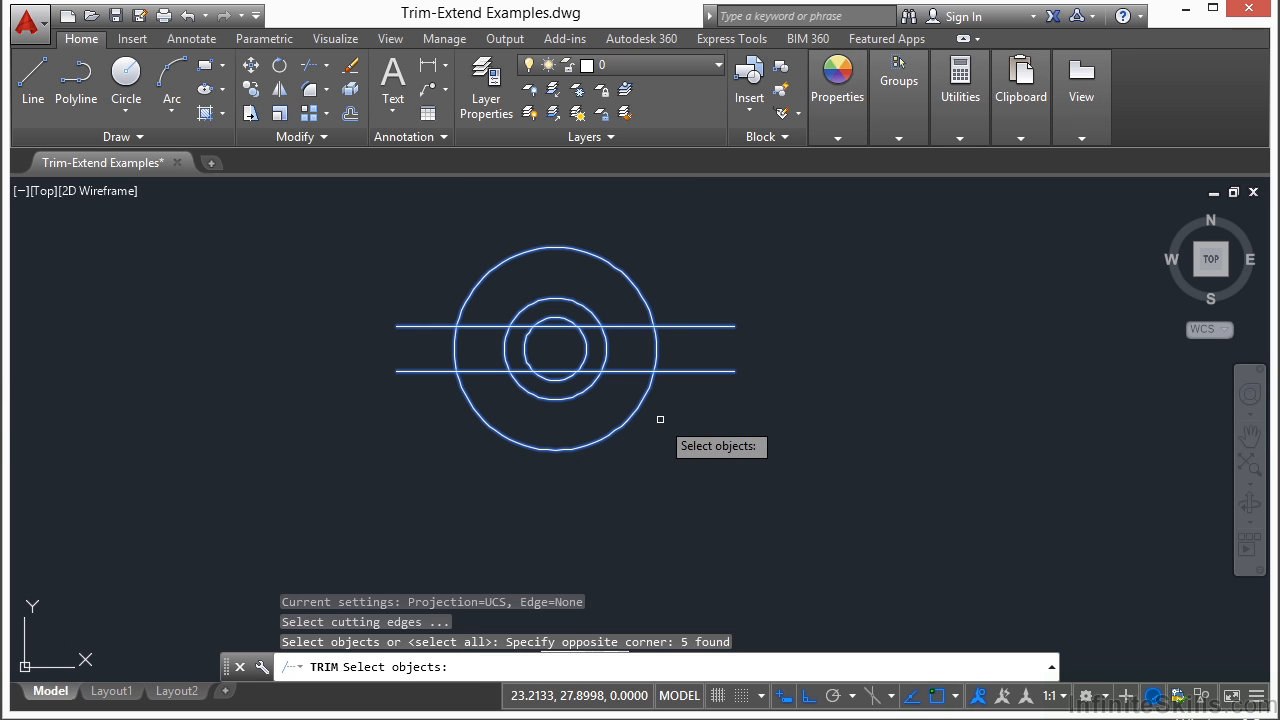
key("Return")
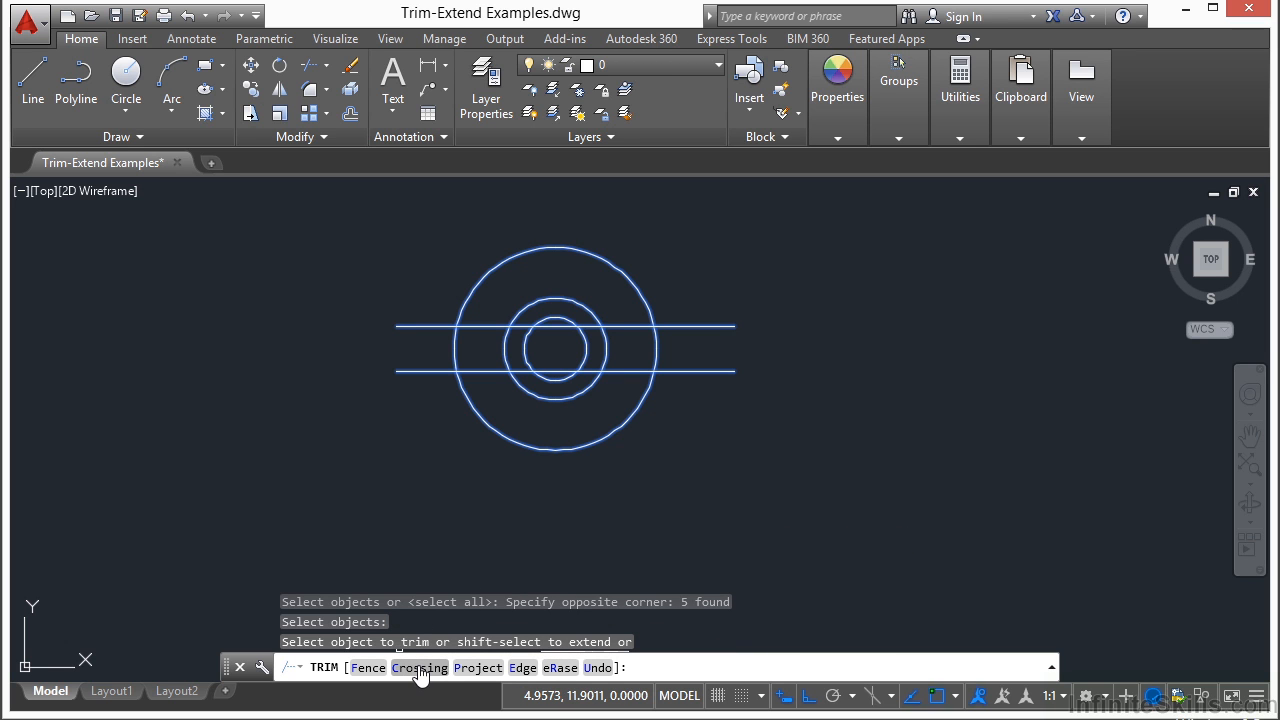
Trim both horizontal lines between the middle and outer circles on their right side with a Fence selection
type("f")
key("Return")
scroll(687, 336, "up", 2)
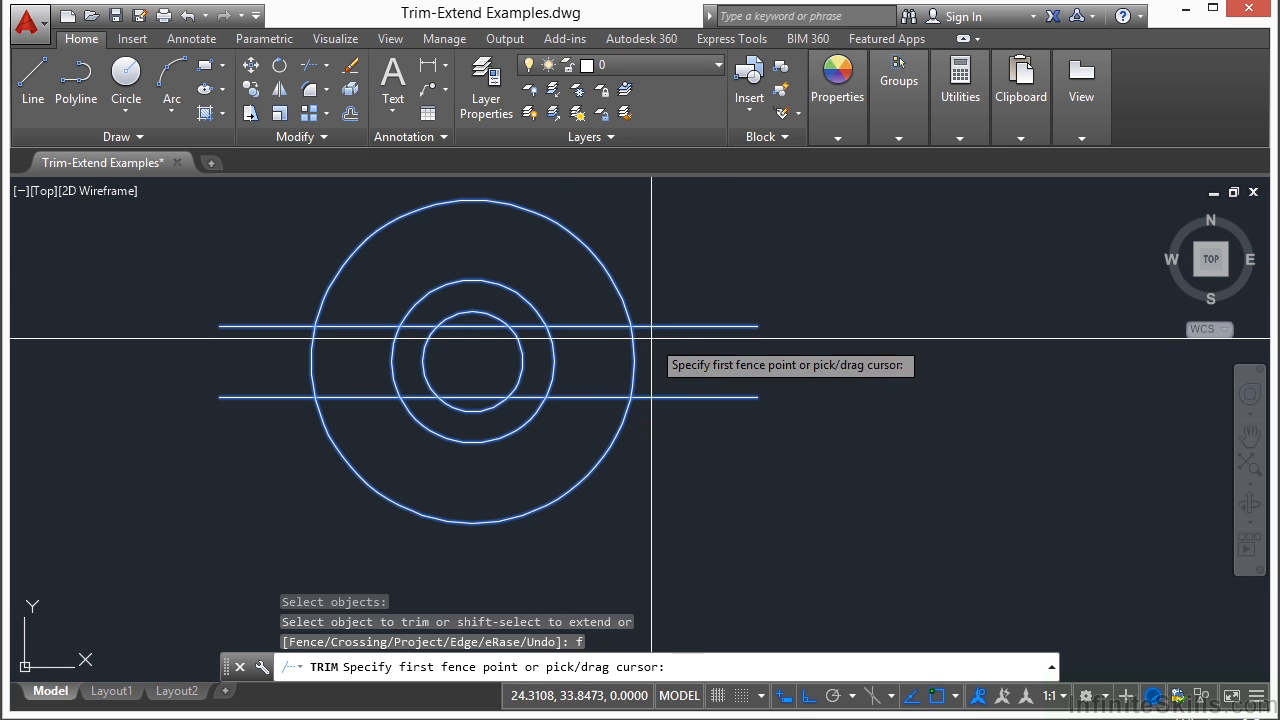
left_click(558, 291)
left_click(600, 360)
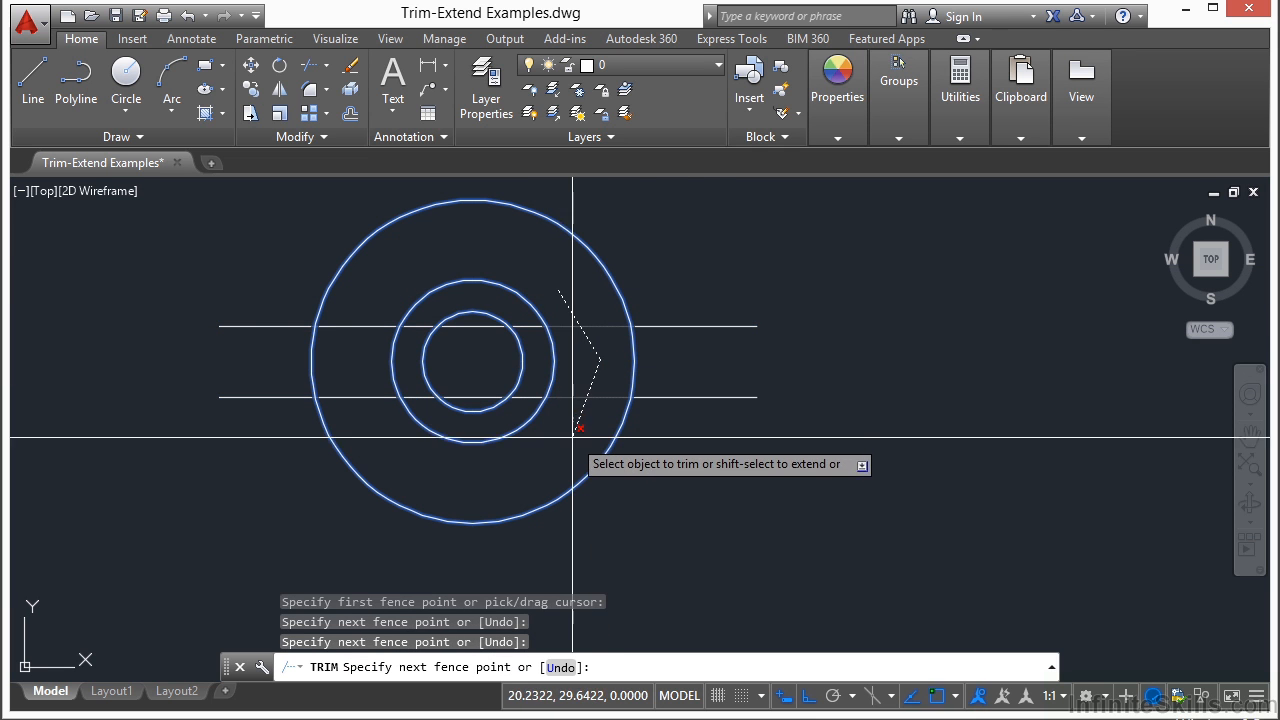
left_click(557, 457)
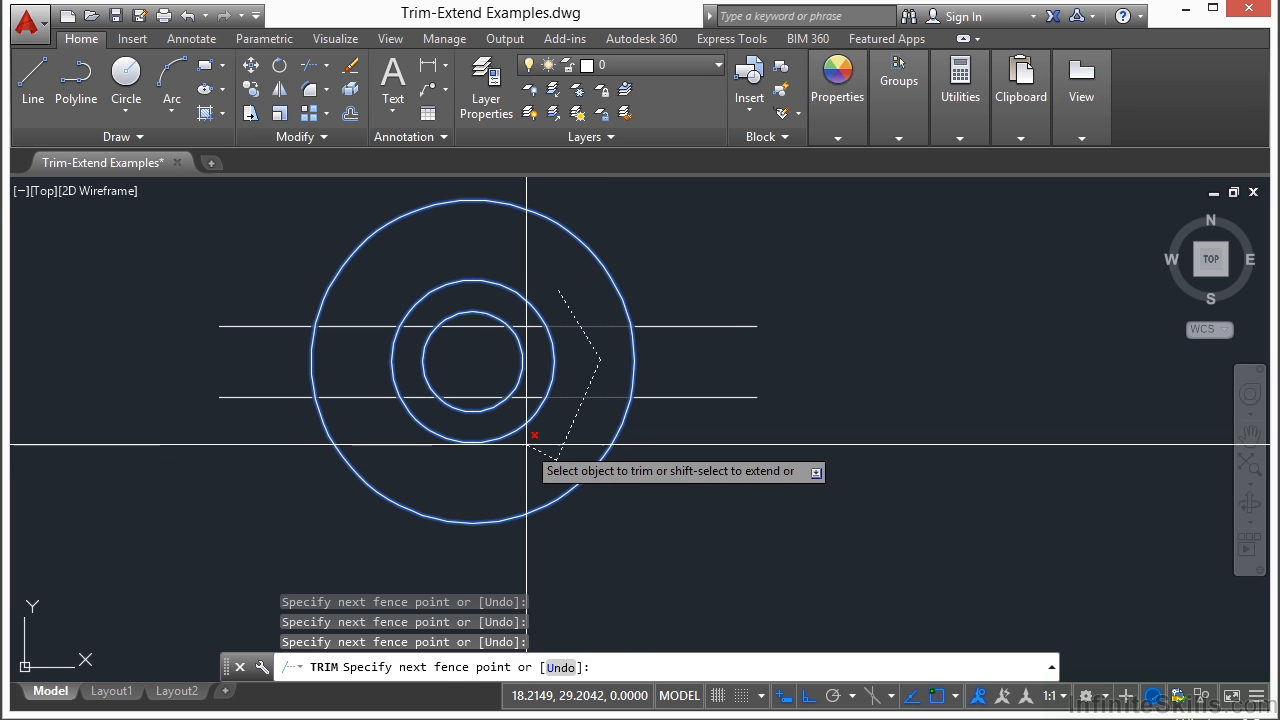
key("Return")
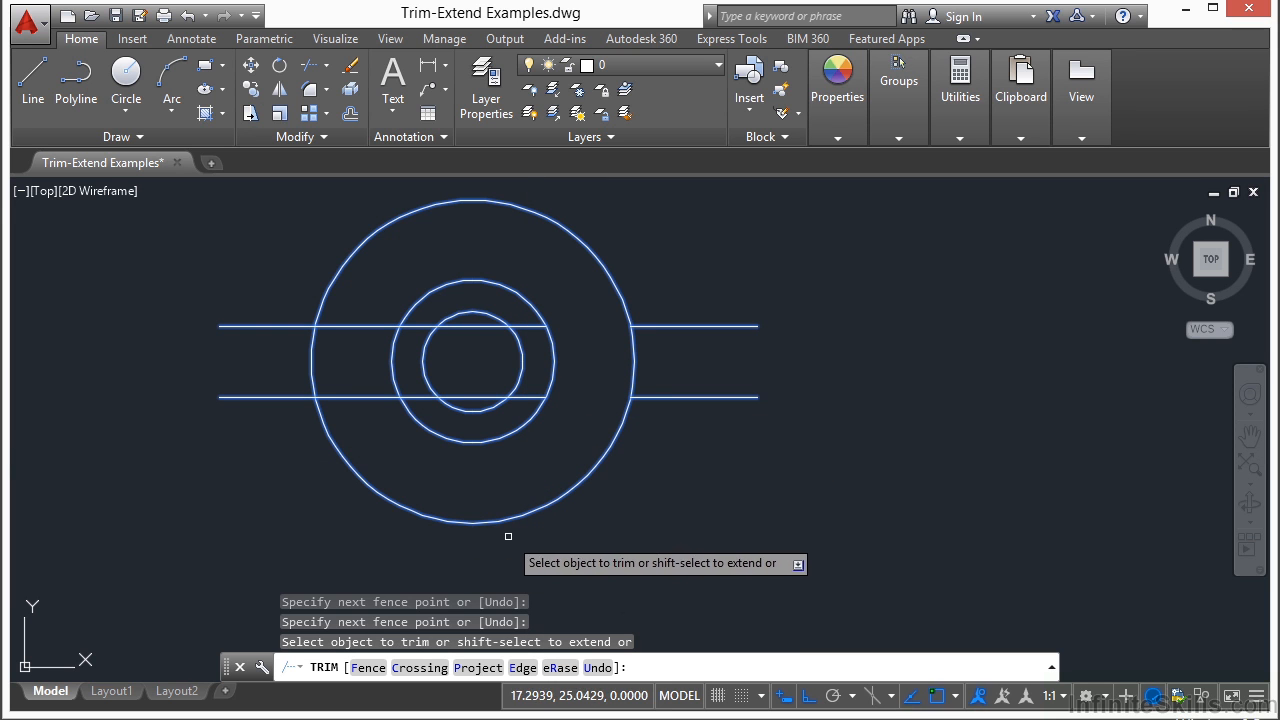
Set the Trim edge mode to No extend and trim away the middle circle's arc above the upper horizontal line
type("e")
key("Return")
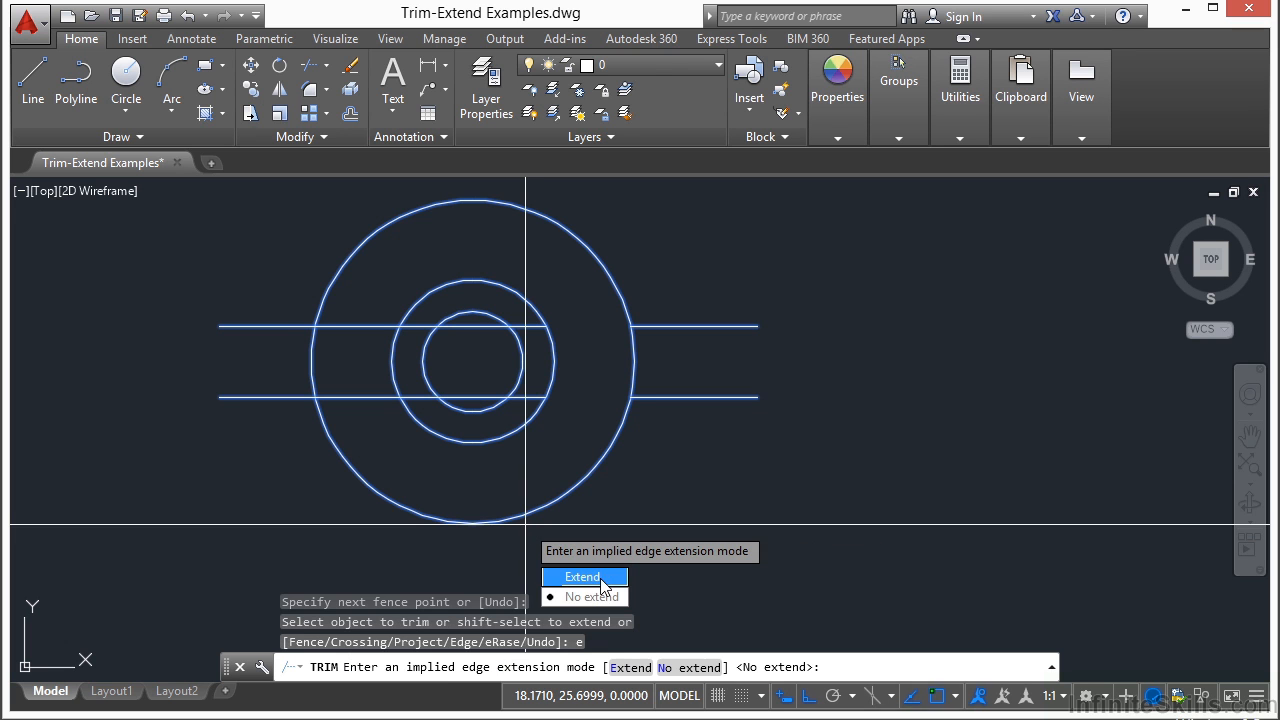
left_click(590, 597)
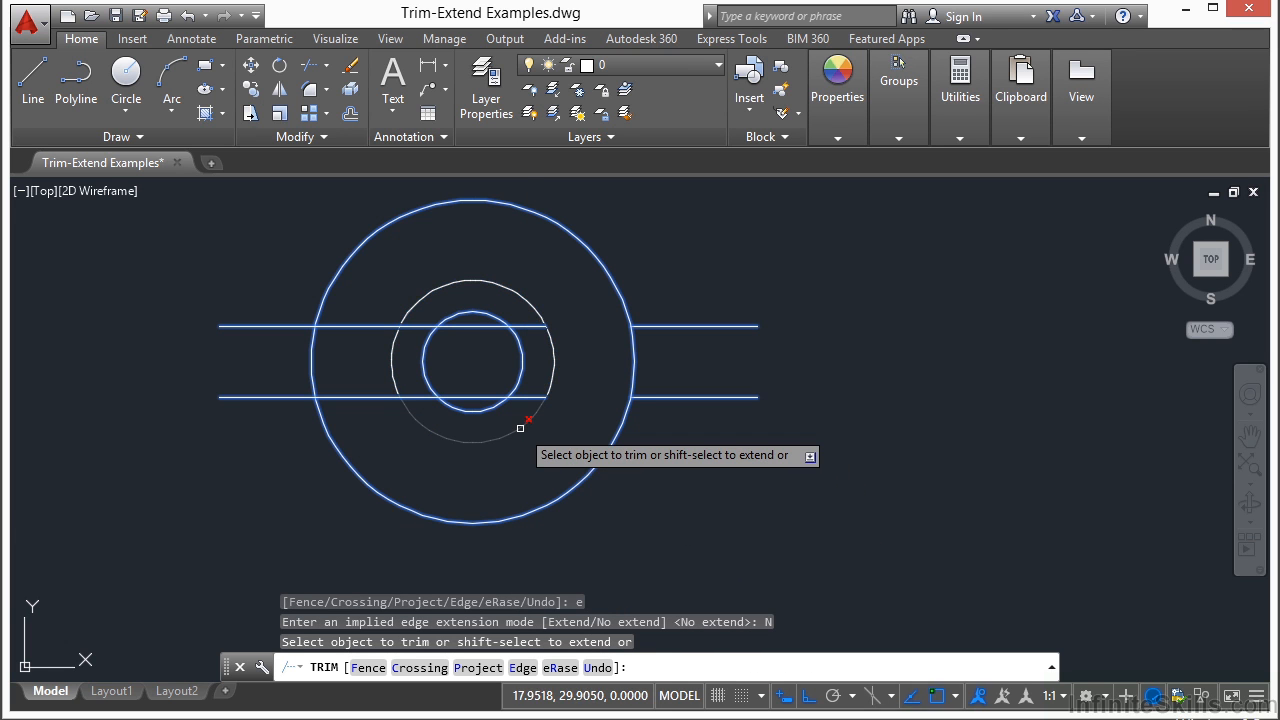
left_click(525, 296)
key("Return")
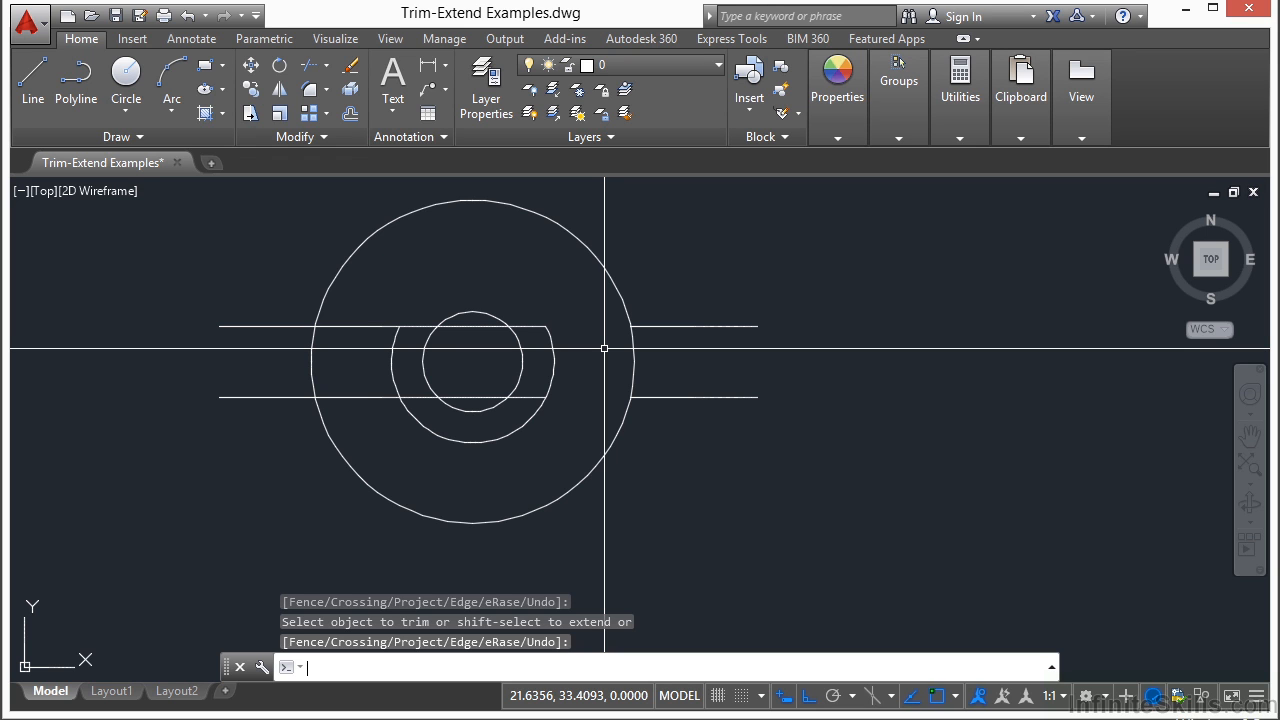
Extend the trimmed portions of both horizontal lines to the outer circle within the Trim command, using that circle as the boundary
type("tr")
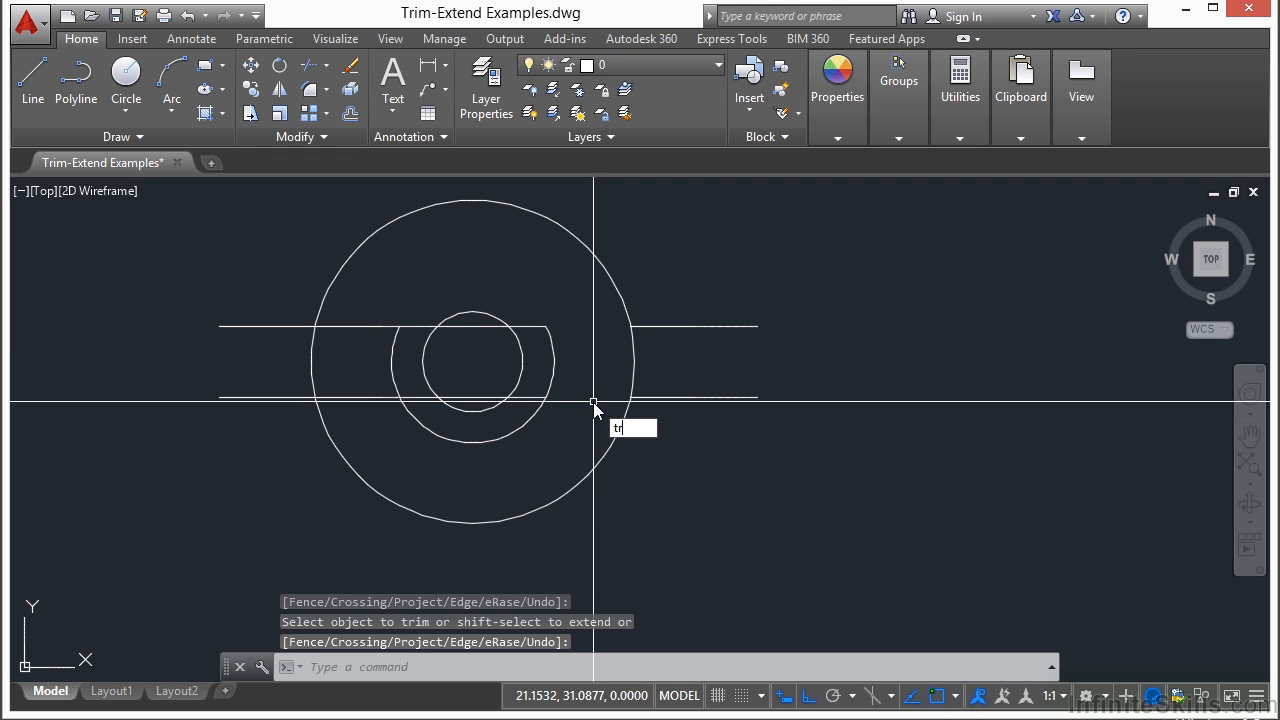
key("Return")
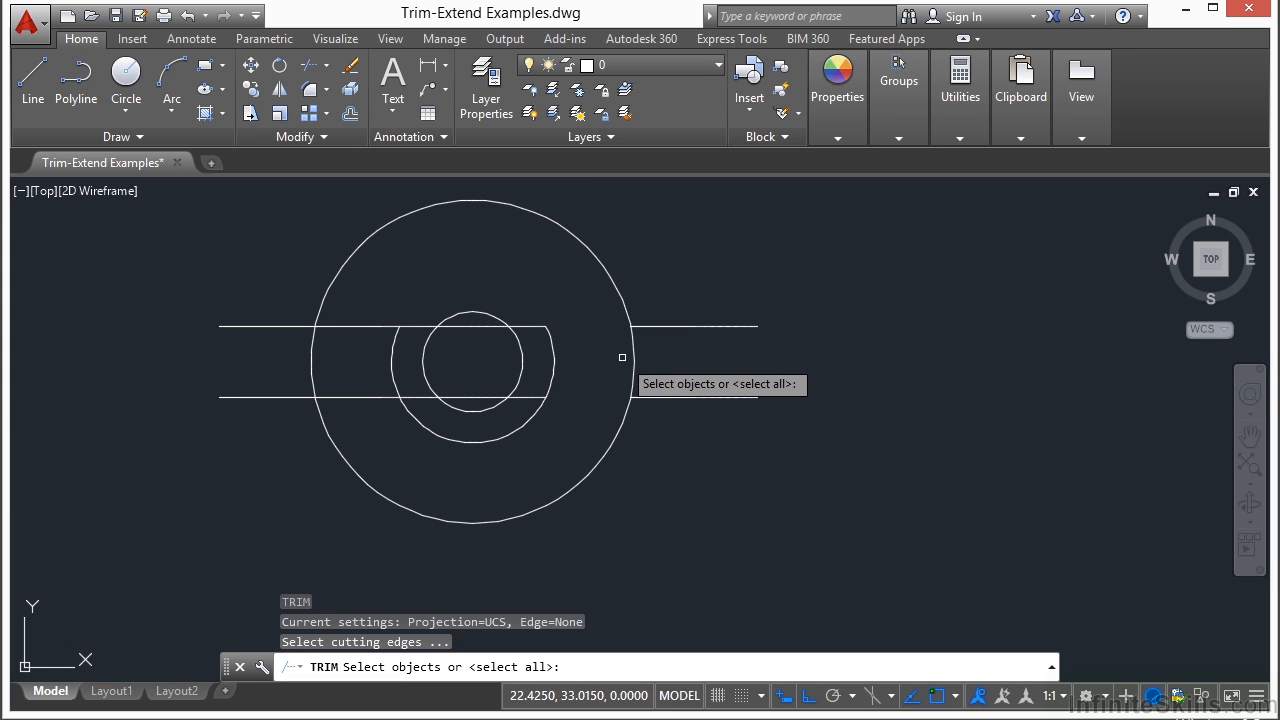
left_click(665, 355)
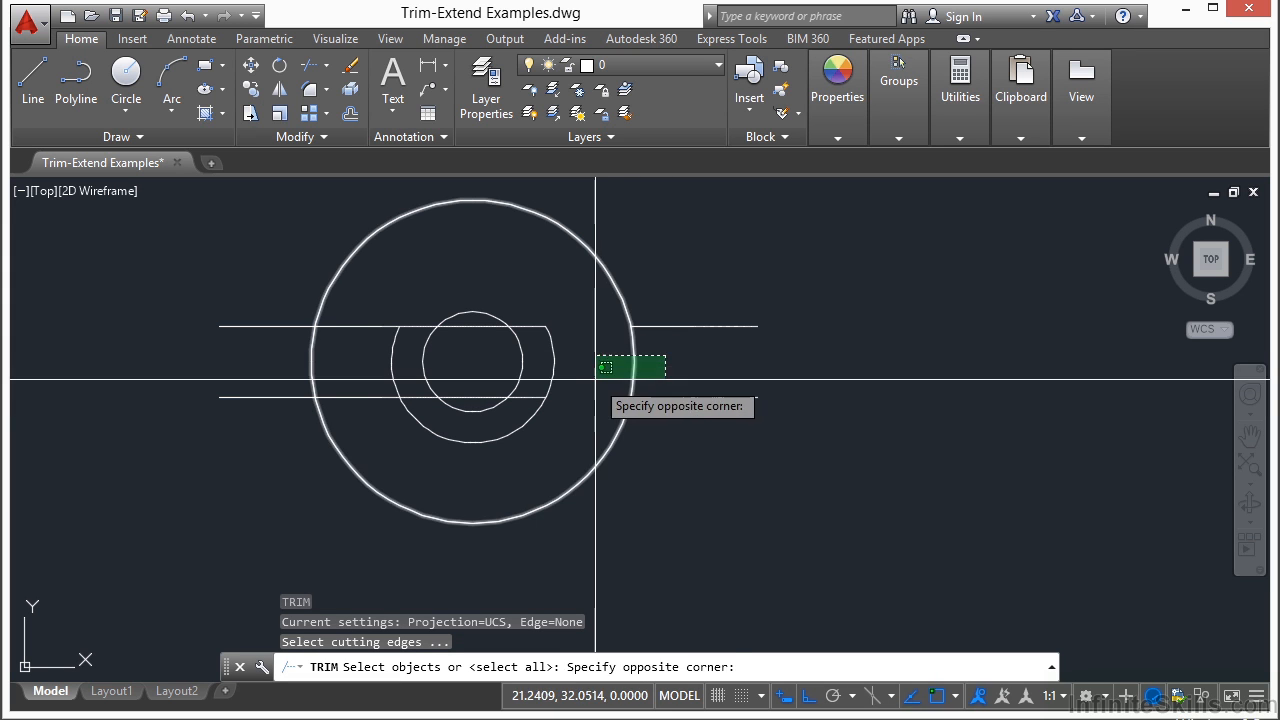
left_click(594, 374)
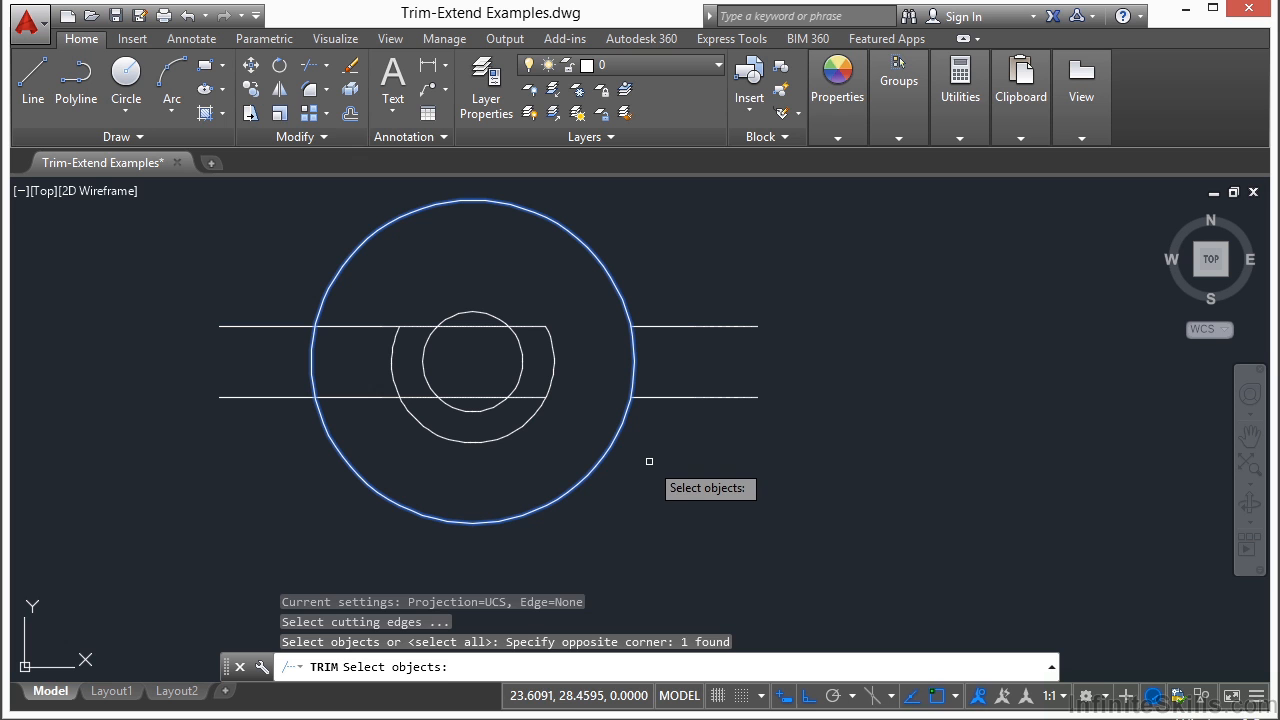
key("Return")
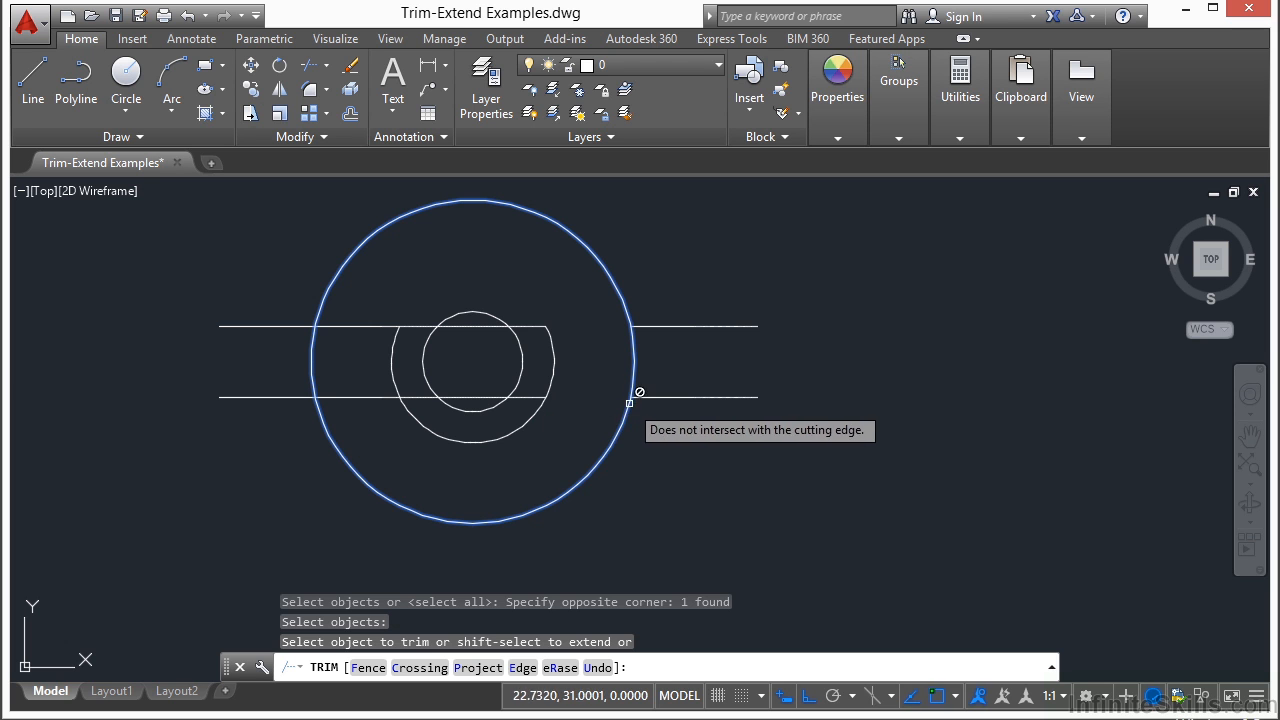
left_click(528, 395)
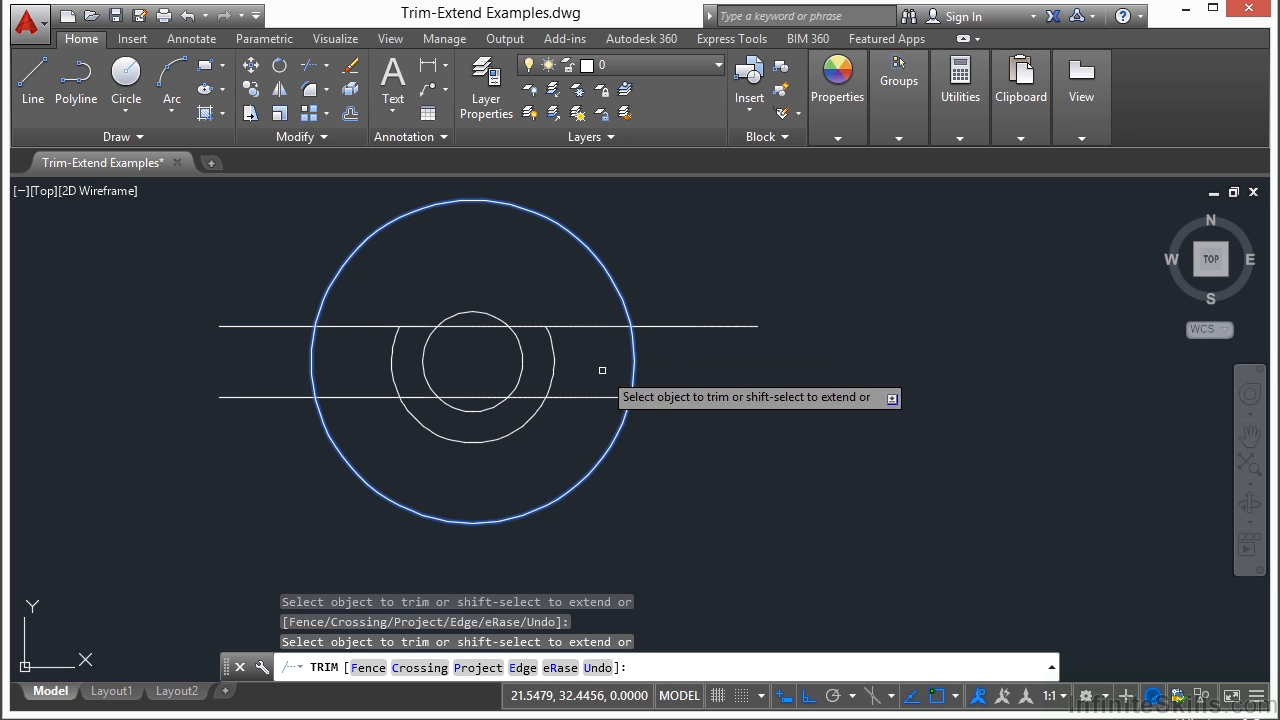
key("Return")
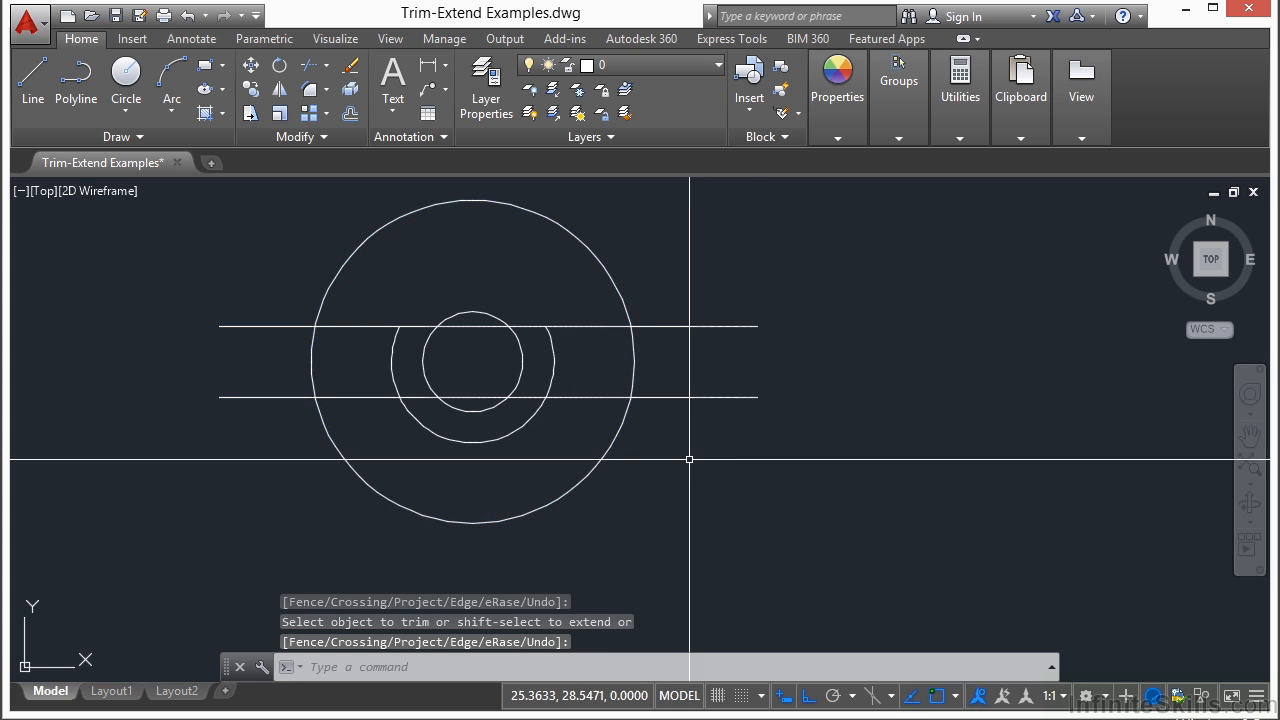
Try to extend the middle circle's remaining arc with Extend, using the upper horizontal line as the boundary edge
scroll(728, 351, "down", 2)
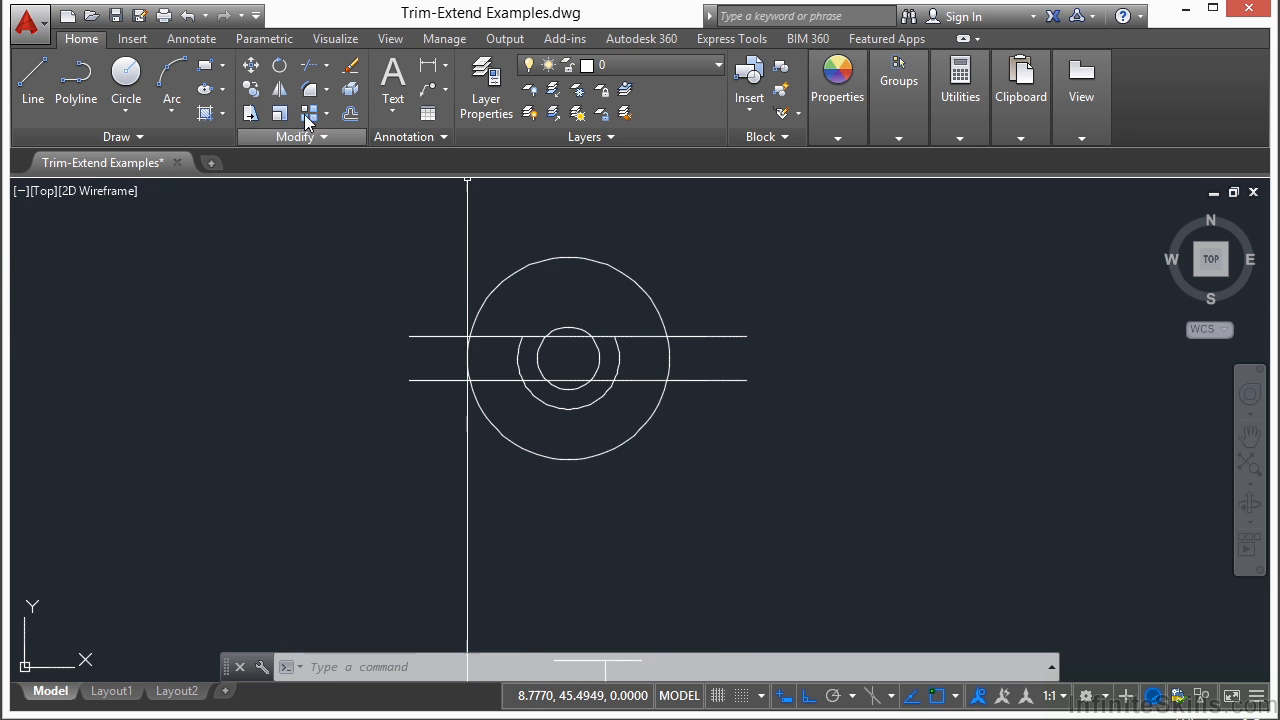
left_click(328, 65)
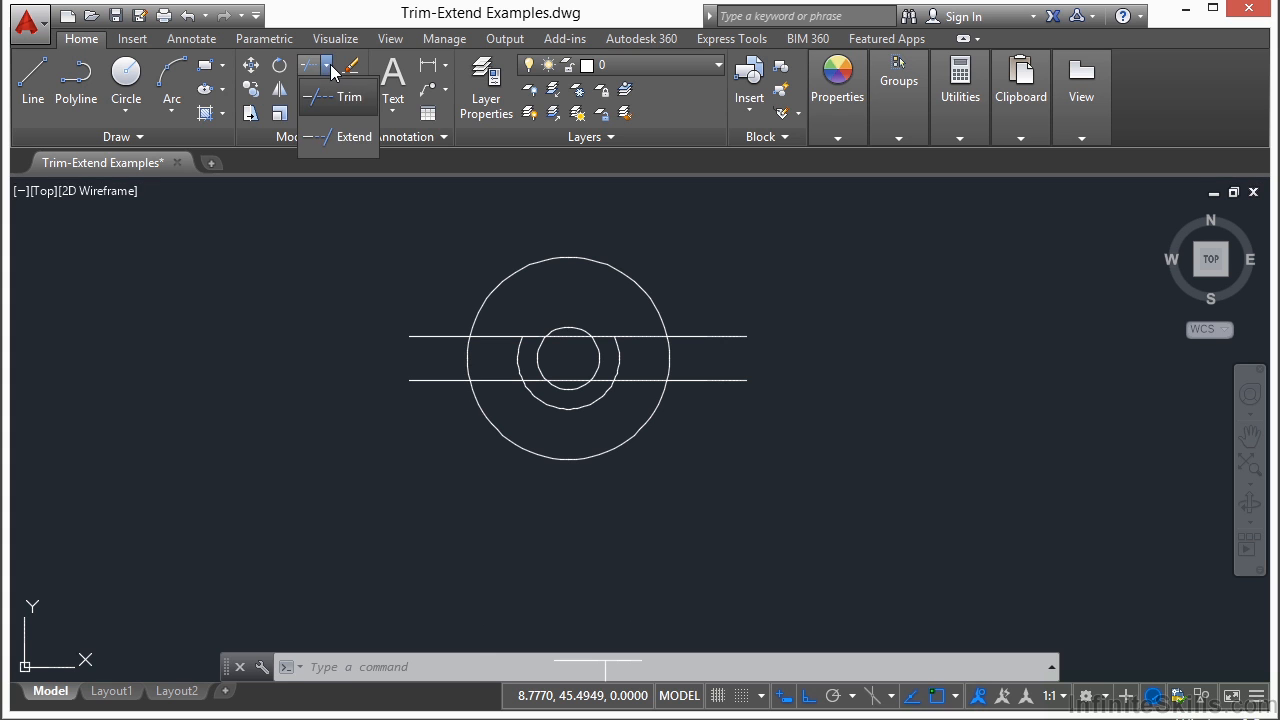
left_click(349, 138)
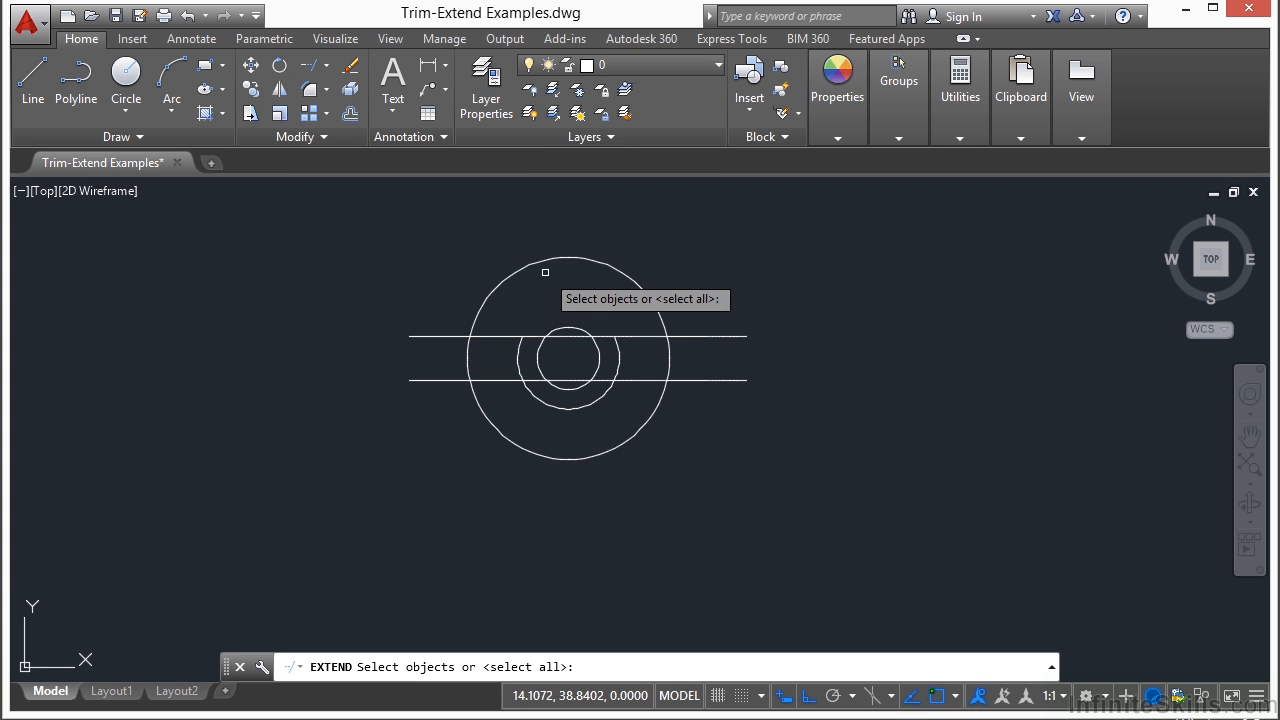
left_click(498, 334)
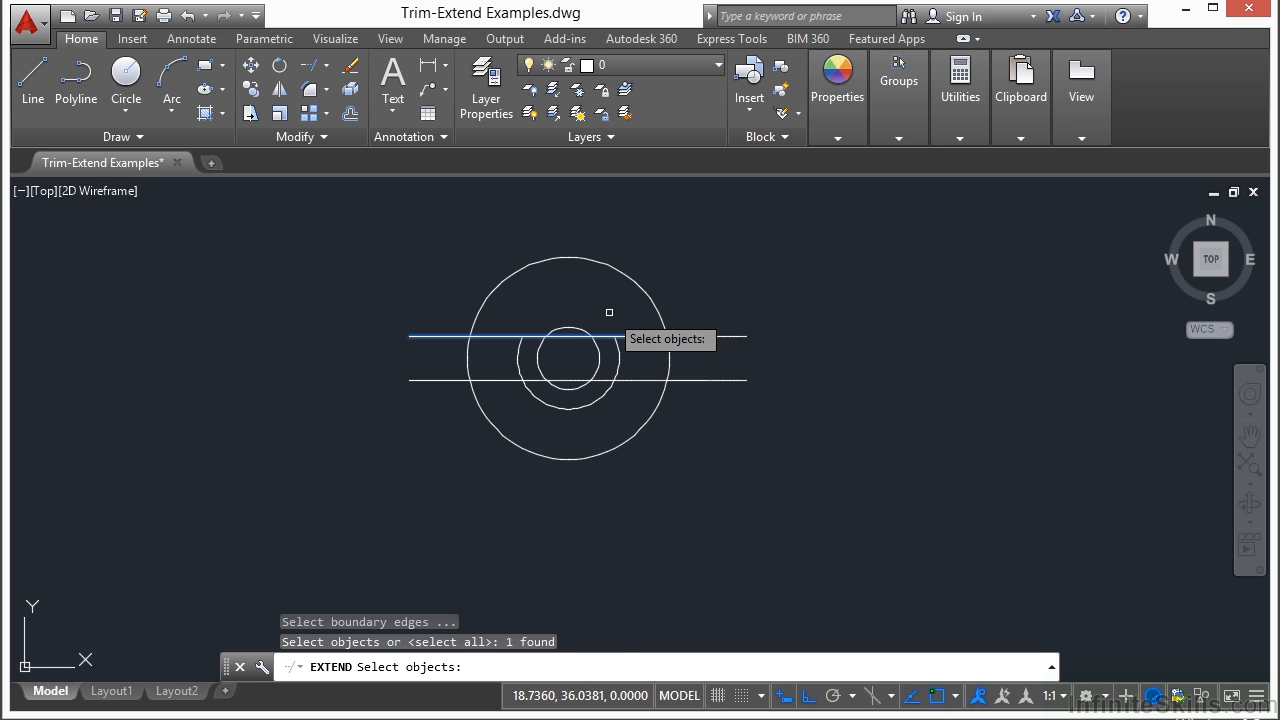
key("Return")
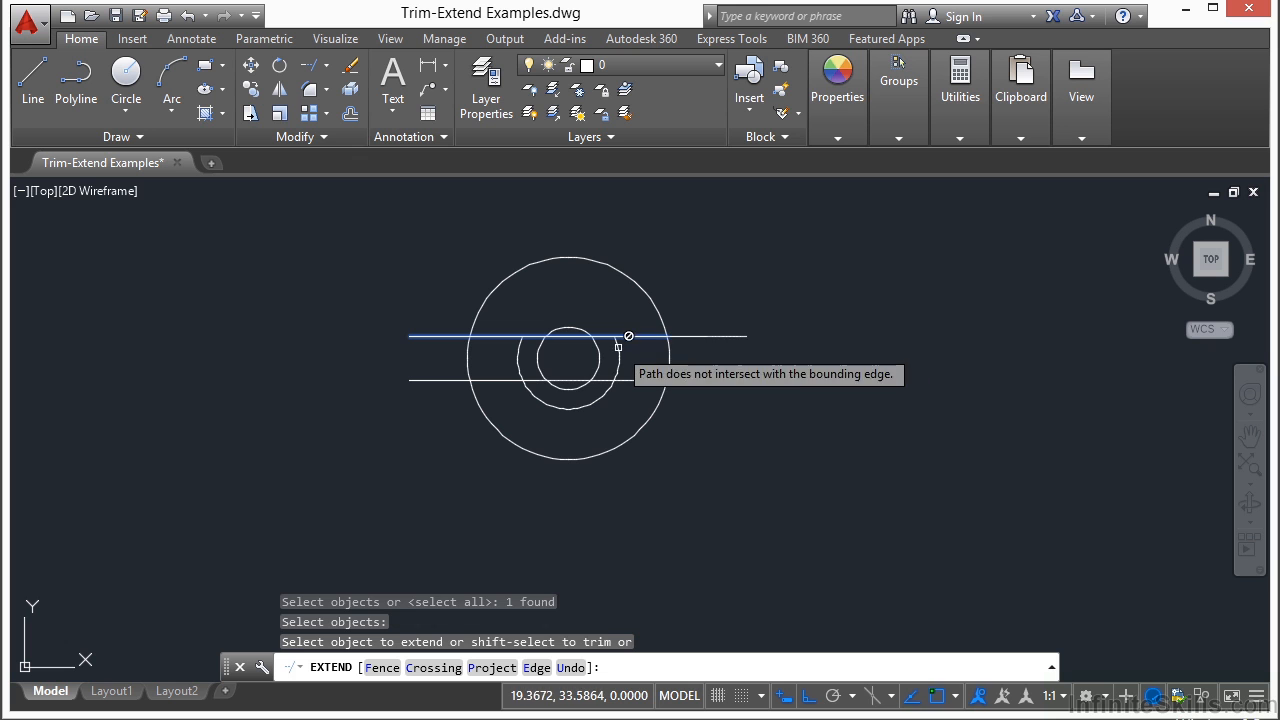
left_click(516, 349)
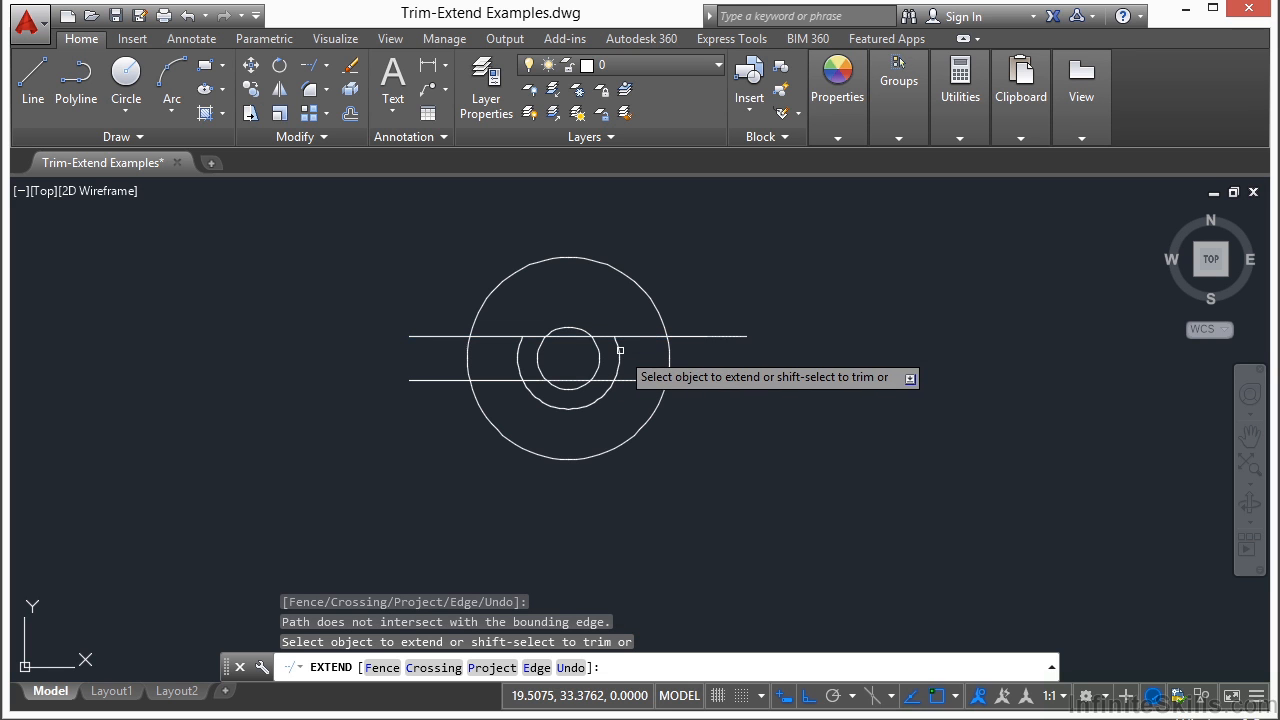
key("Escape")
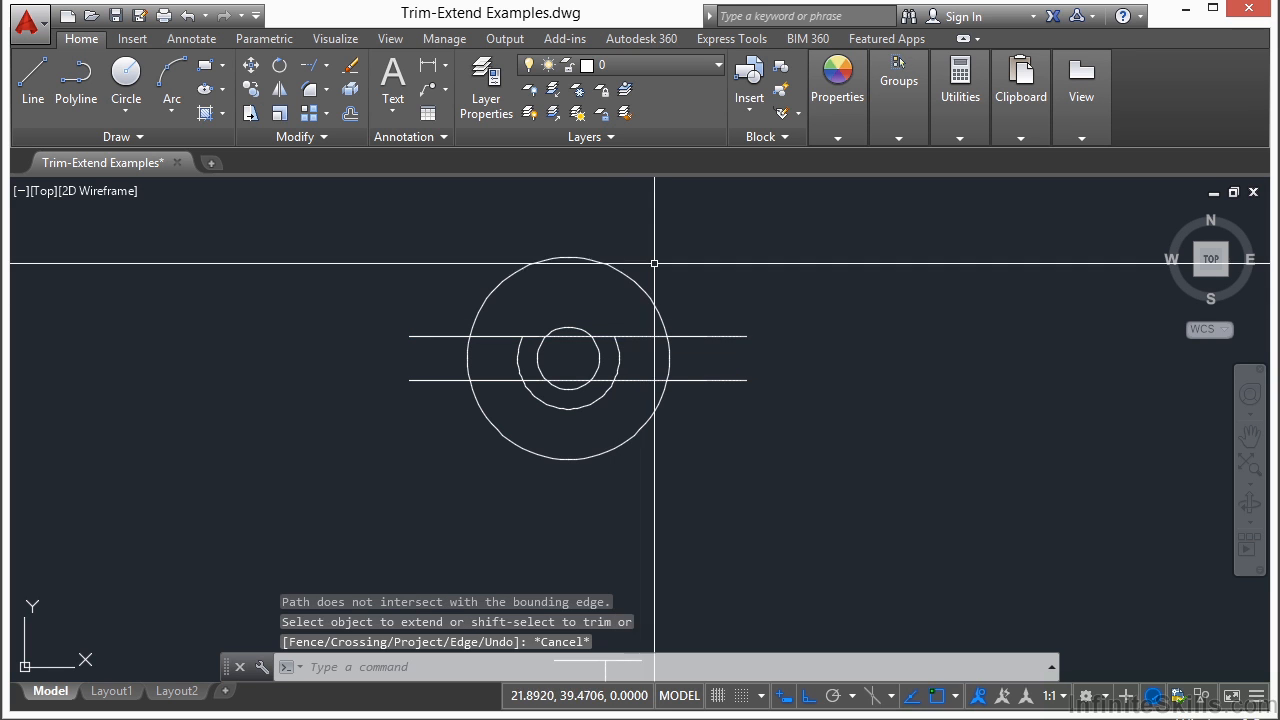
Extend the three leftmost vertical lines up to the lower horizontal line crossing the circles
scroll(650, 243, "down", 2)
scroll(620, 572, "up", 2)
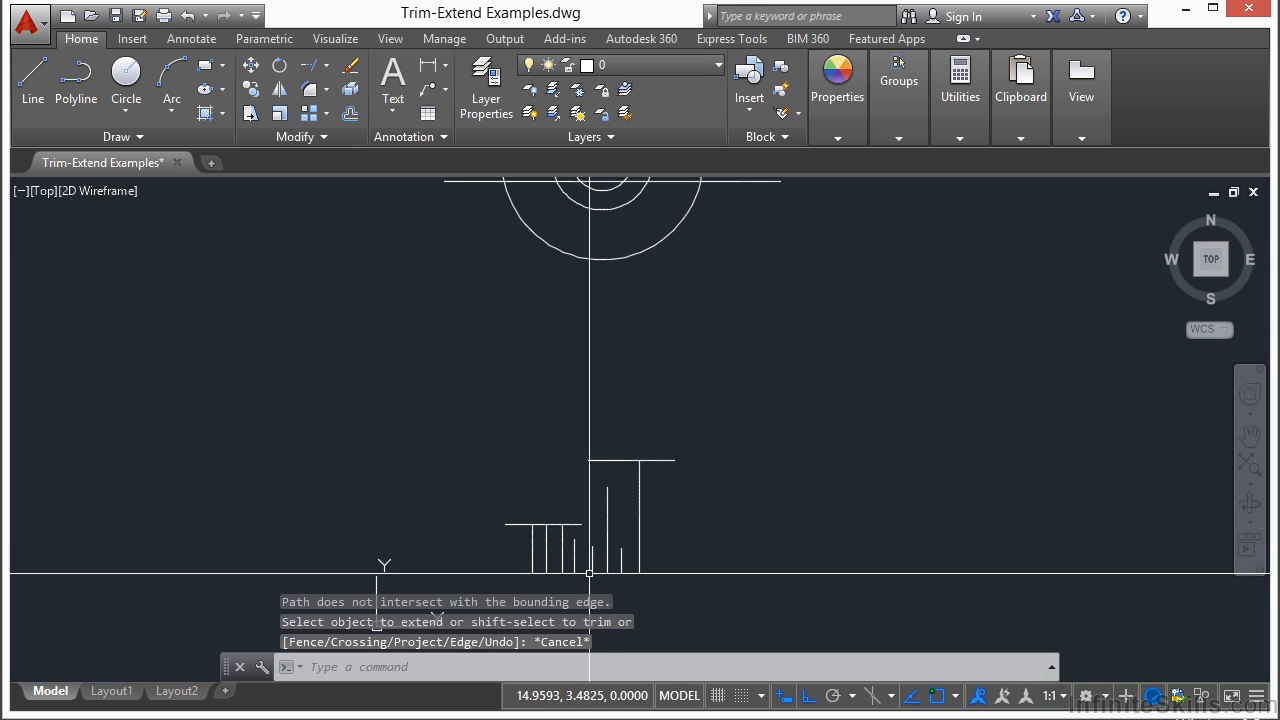
type("EX")
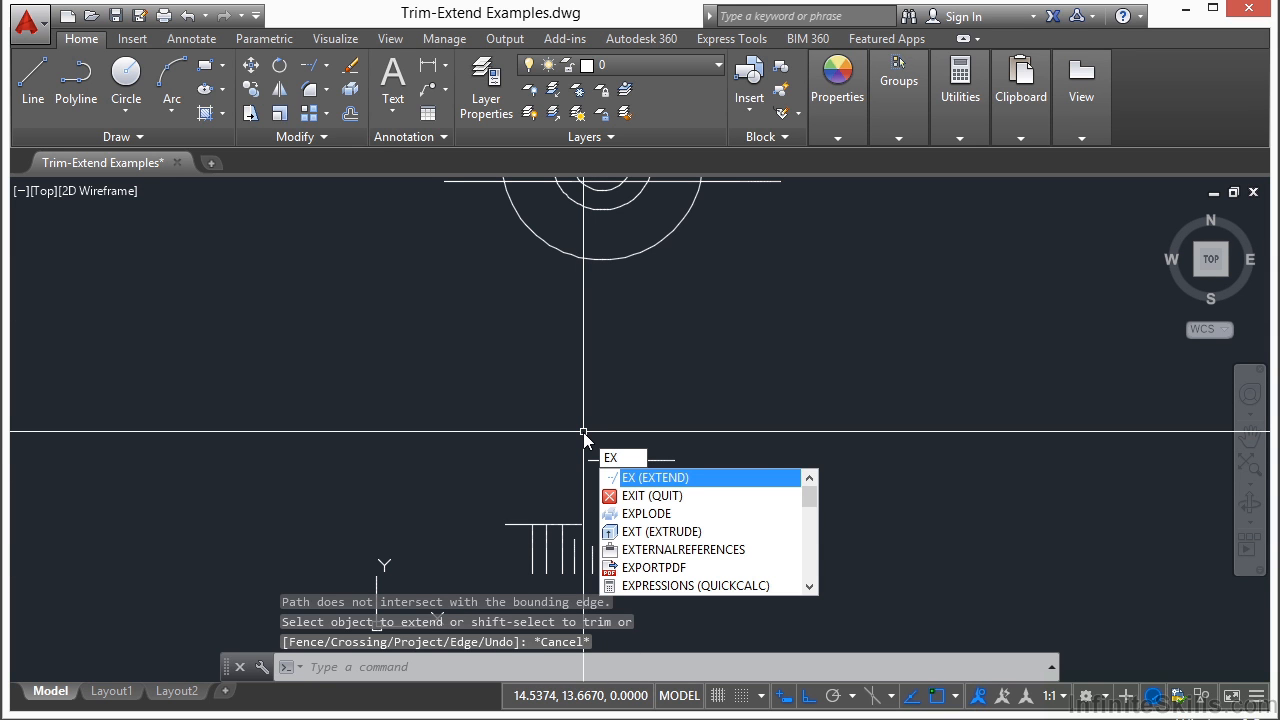
key("Return")
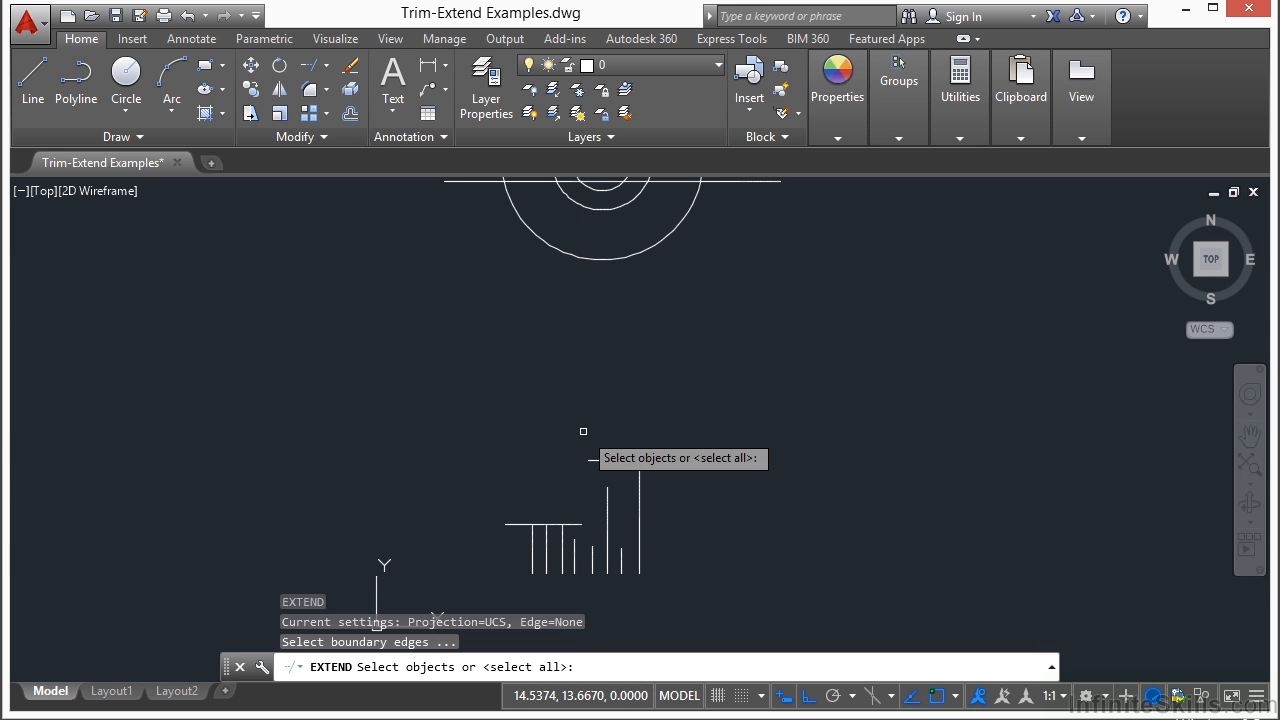
middle_click_drag(535, 343, 529, 371)
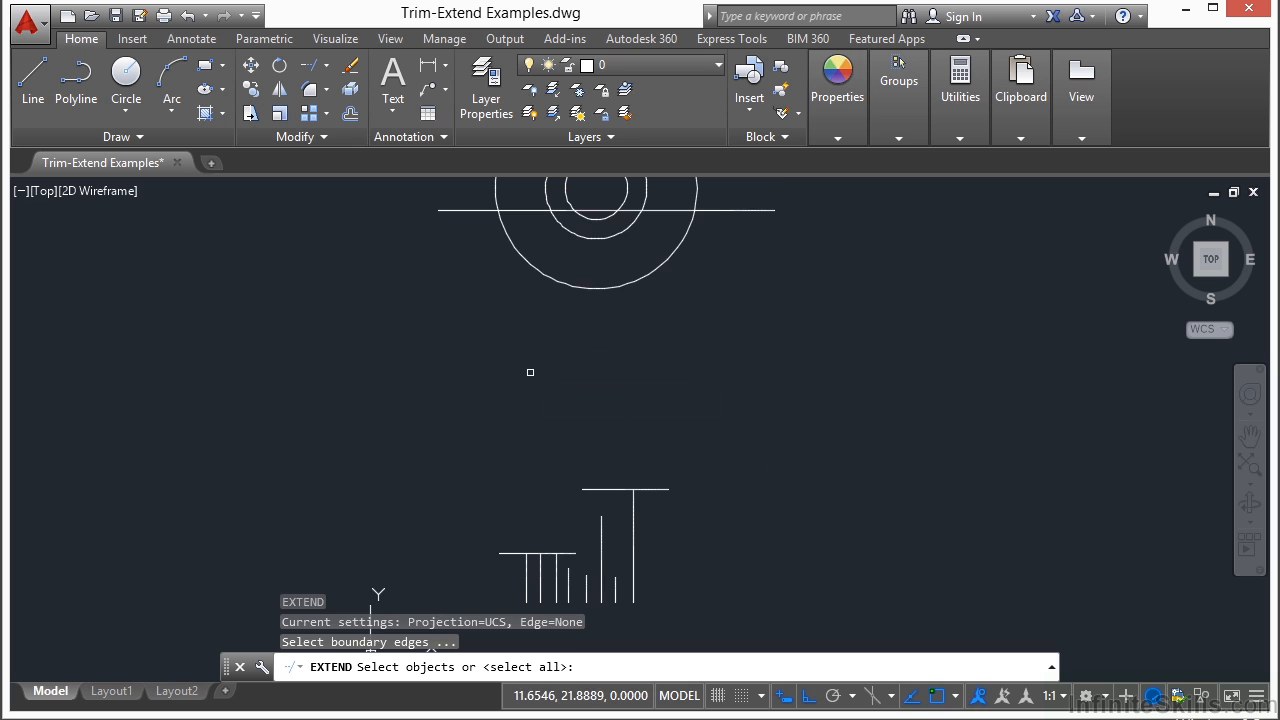
left_click(478, 210)
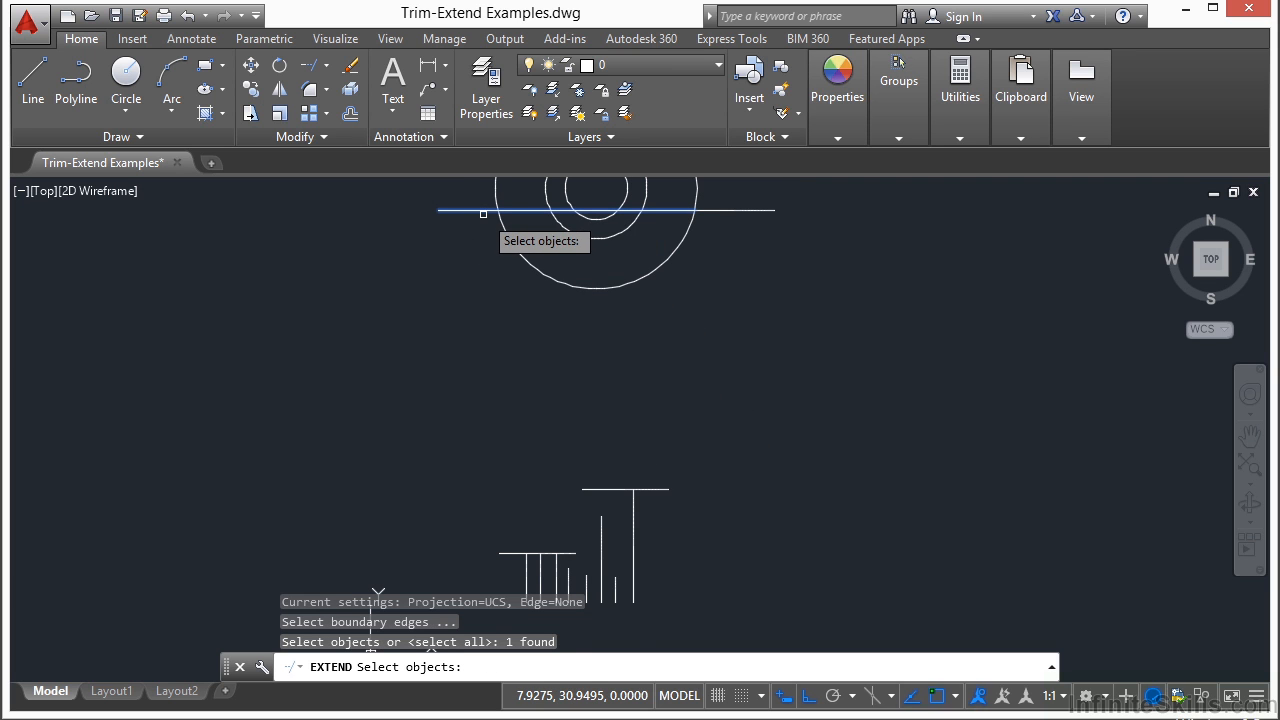
key("Return")
middle_click_drag(523, 483, 523, 400)
scroll(525, 505, "up", 4)
left_click(518, 422)
left_click(554, 418)
left_click(597, 420)
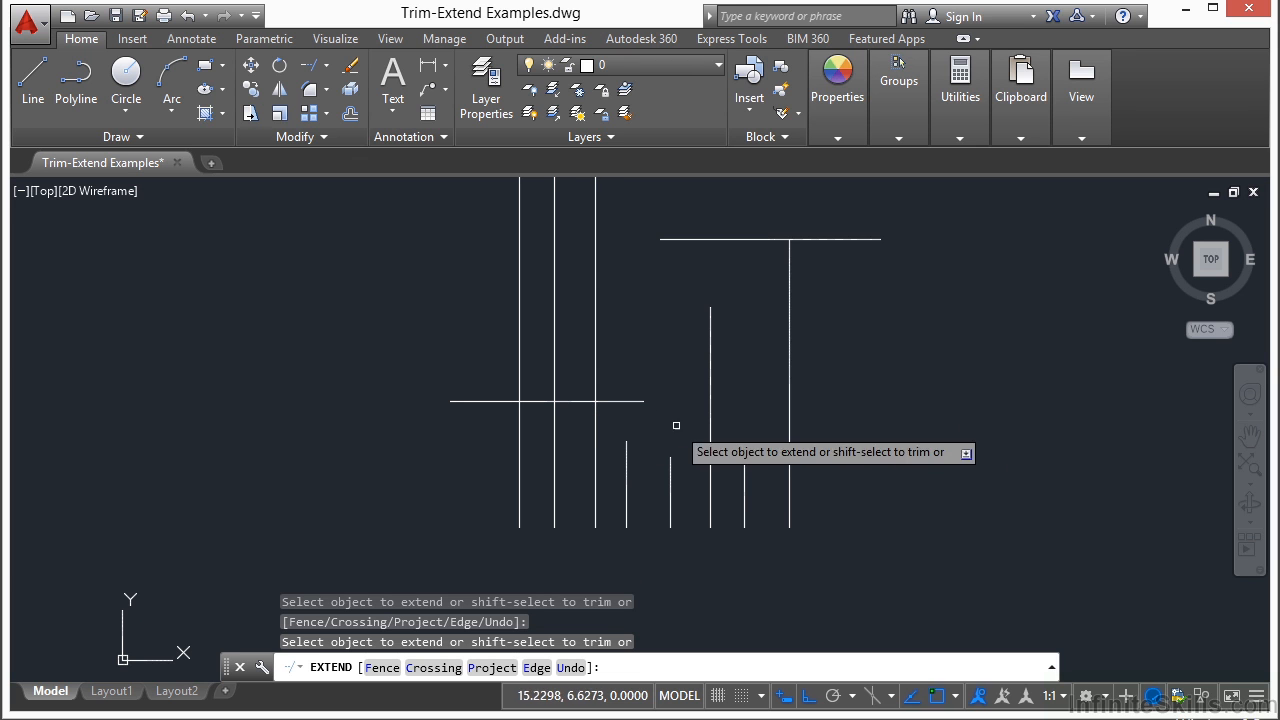
Extend the next four vertical lines to the same horizontal boundary line with a crossing selection, and finish Extend
left_click(854, 416)
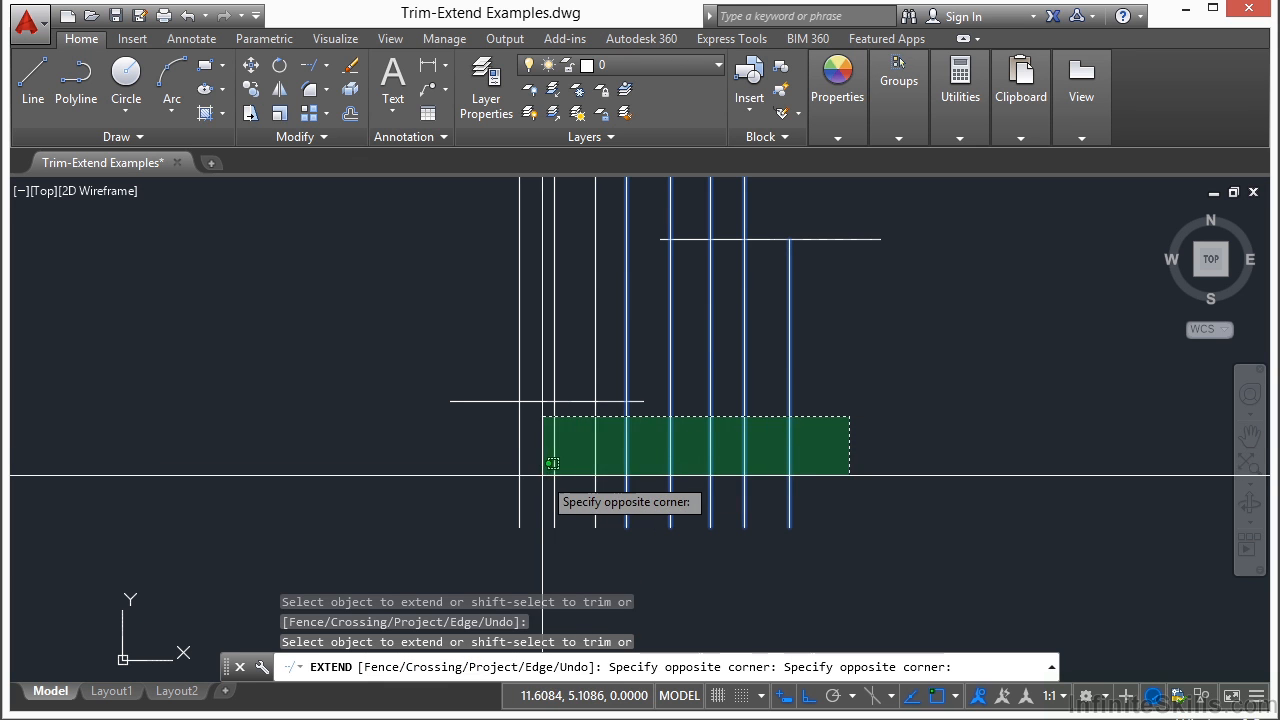
left_click(551, 474)
scroll(787, 435, "down", 5)
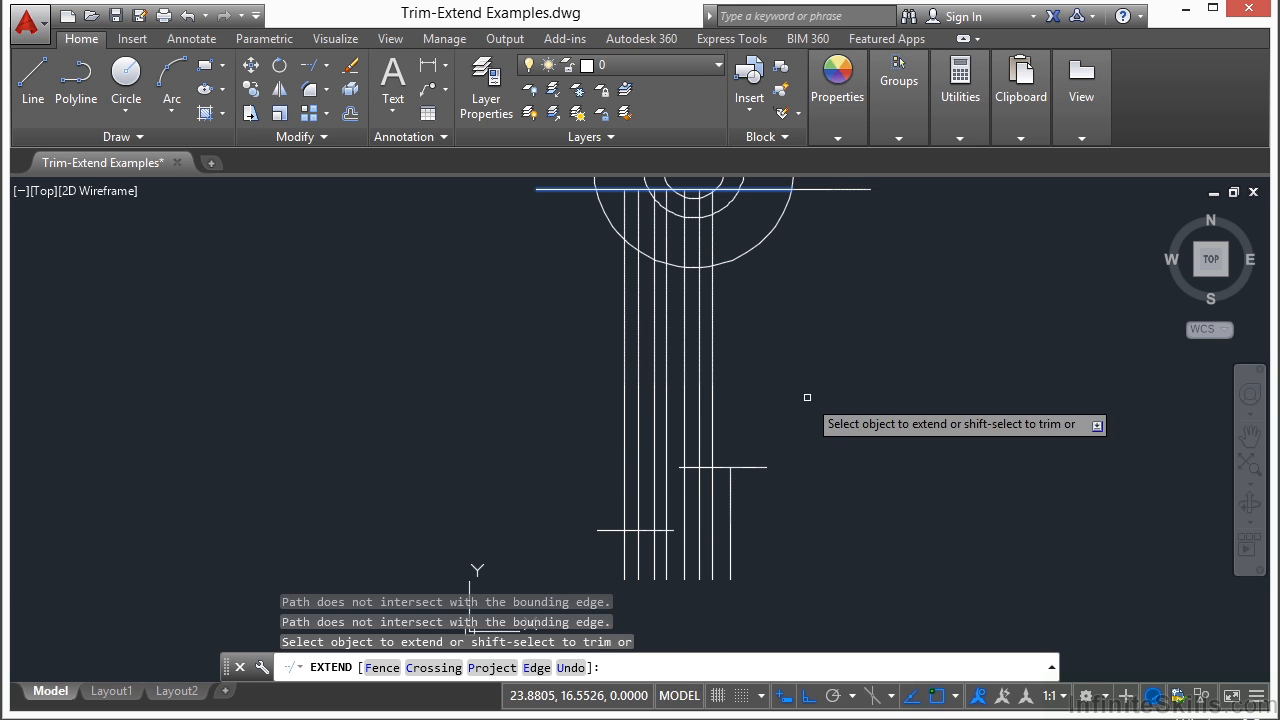
key("Return")
Trim the seven extended vertical lines back to the outer circle within the Extend command, using that circle as the boundary edge
middle_click_drag(795, 316, 725, 409)
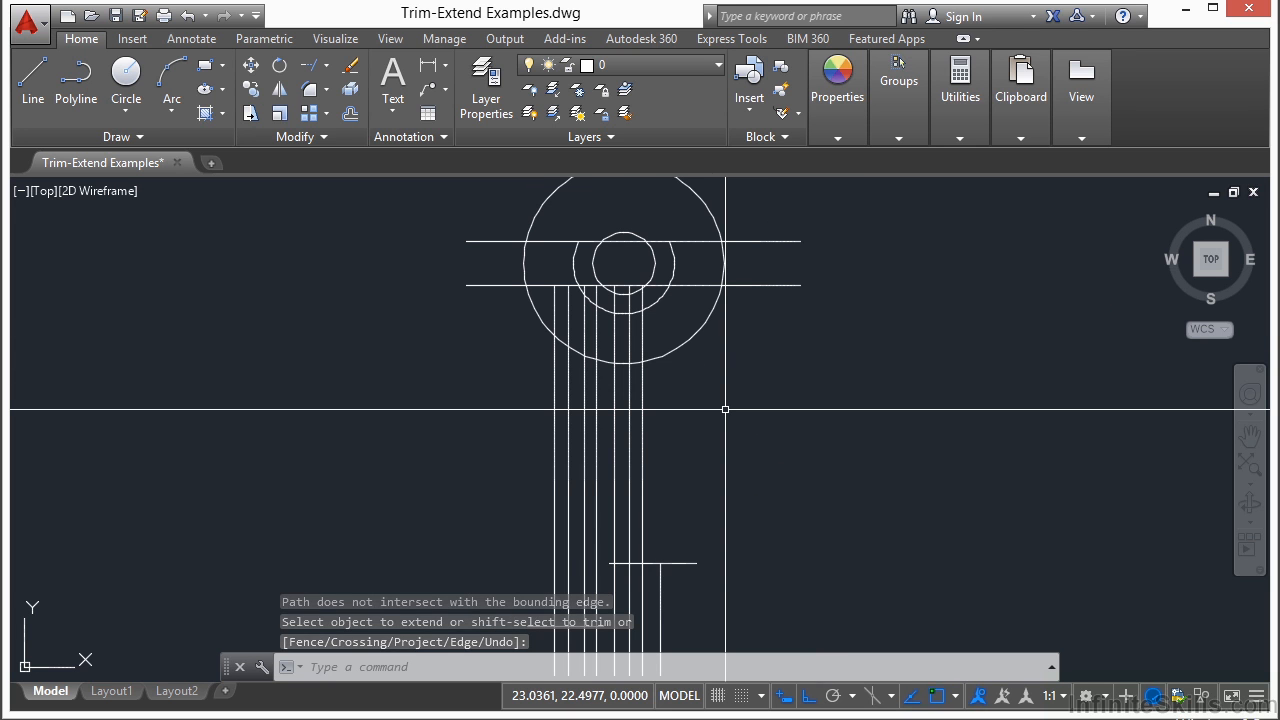
type("ex")
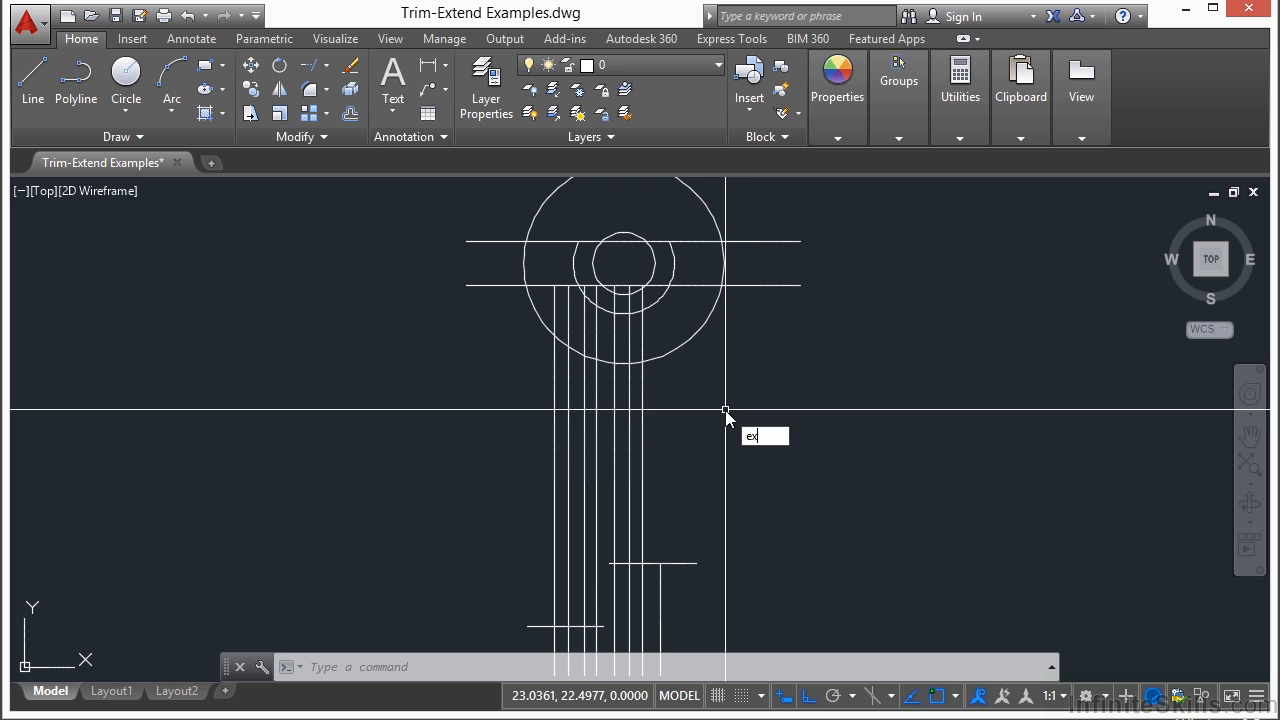
key("Return")
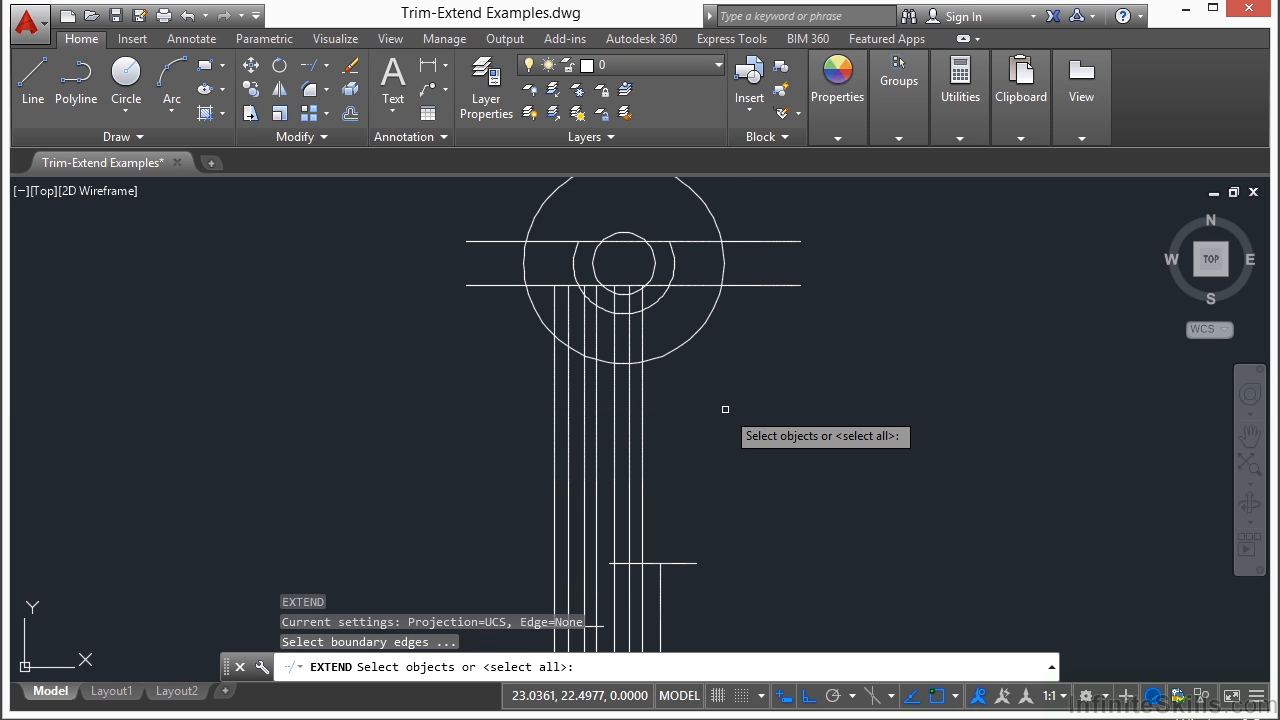
left_click(682, 344)
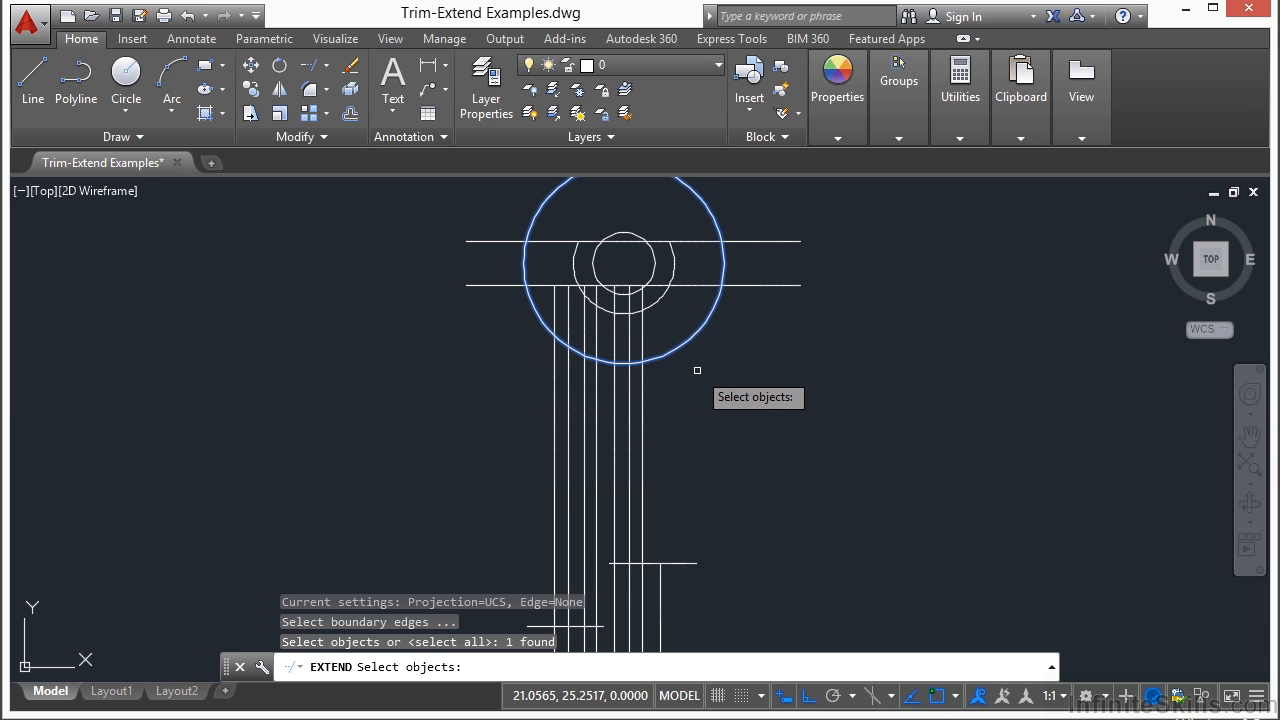
key("Return")
scroll(657, 340, "up", 2)
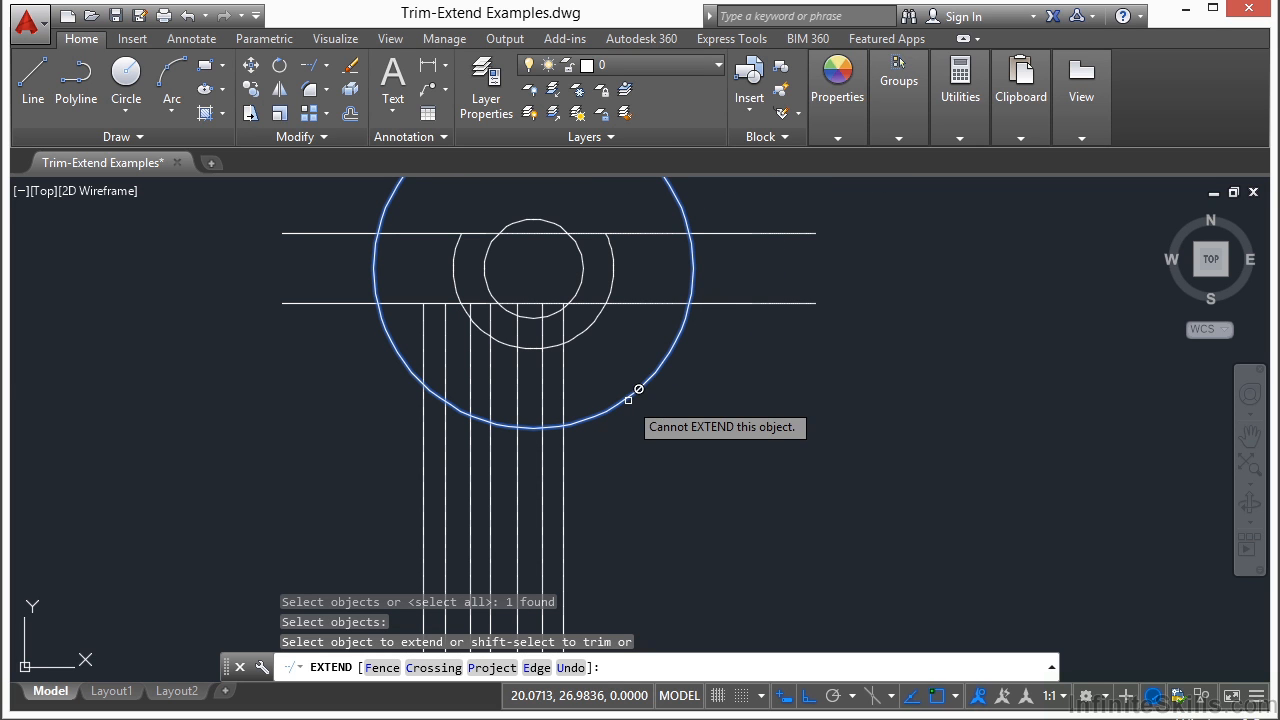
left_click(563, 377)
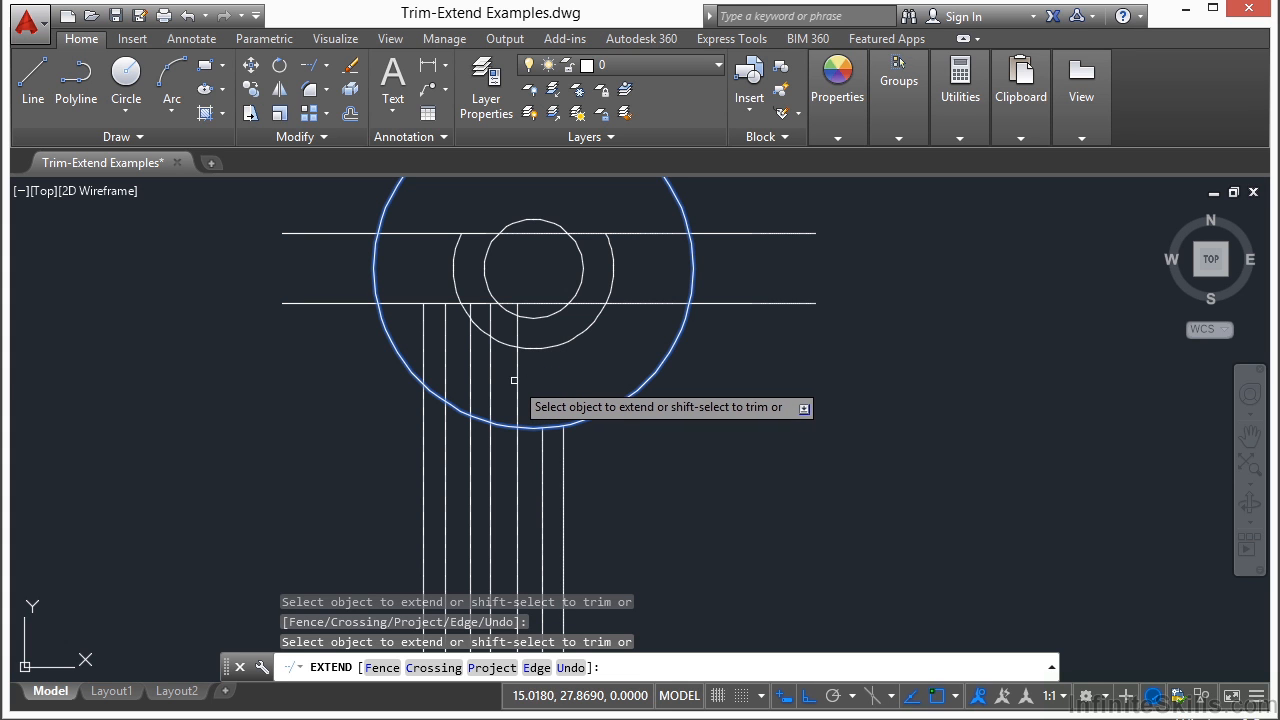
left_click(513, 380, "shift")
left_click(455, 366, "shift")
left_click(537, 371, "shift")
left_click(498, 394, "shift")
left_click(453, 346, "shift")
left_click(419, 324, "shift")
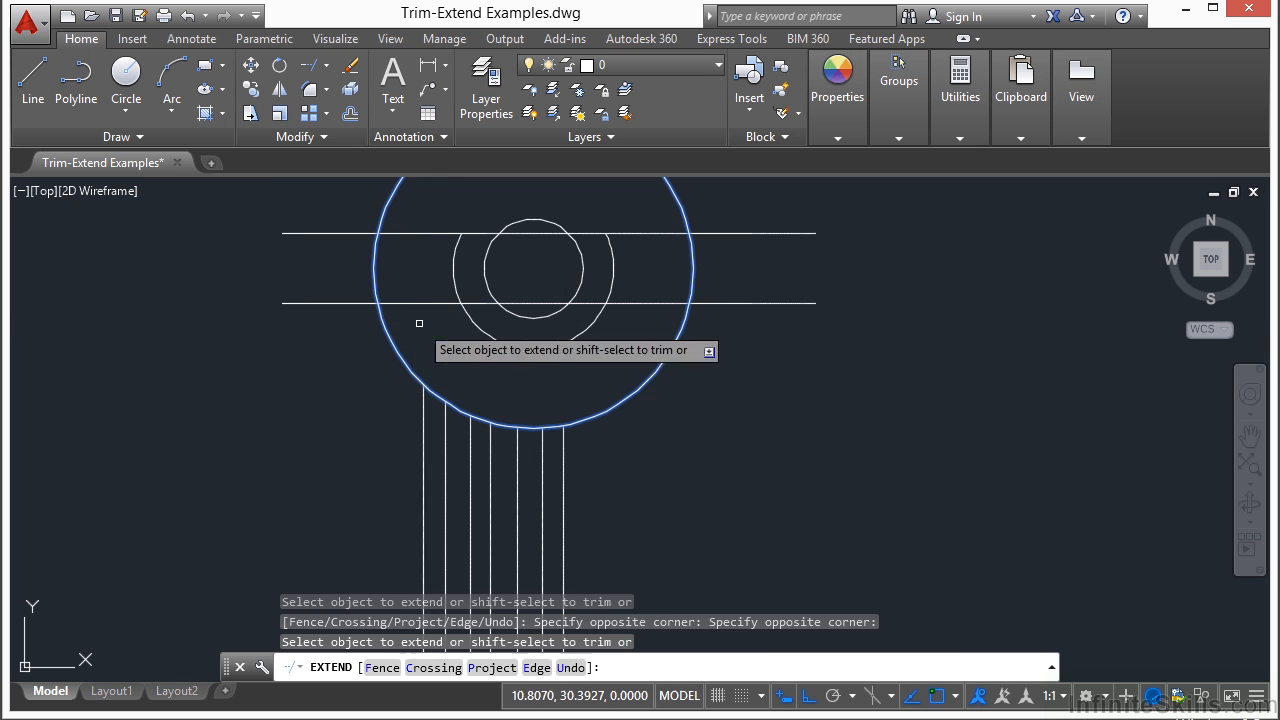
key("Return")
Erase the seven vertical lines below the outer circle with a crossing selection
scroll(560, 360, "down", 2)
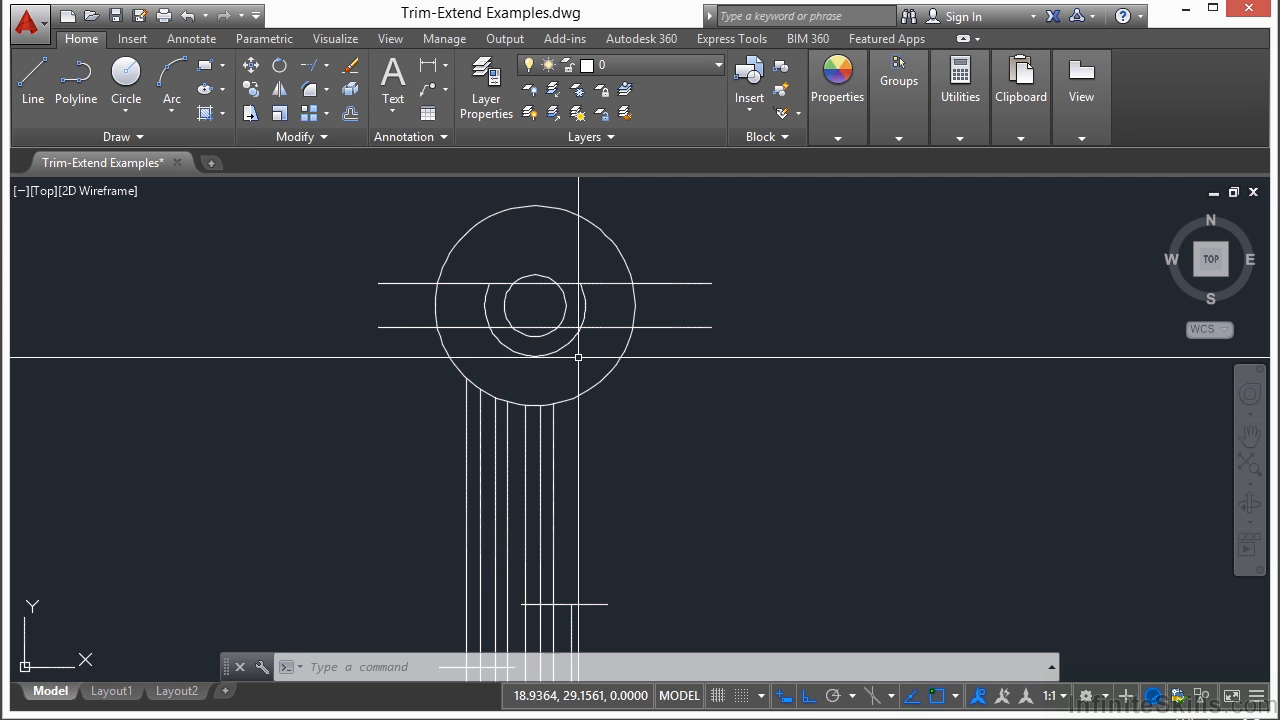
type("E")
key("Return")
left_click(603, 430)
left_click(423, 480)
key("Return")
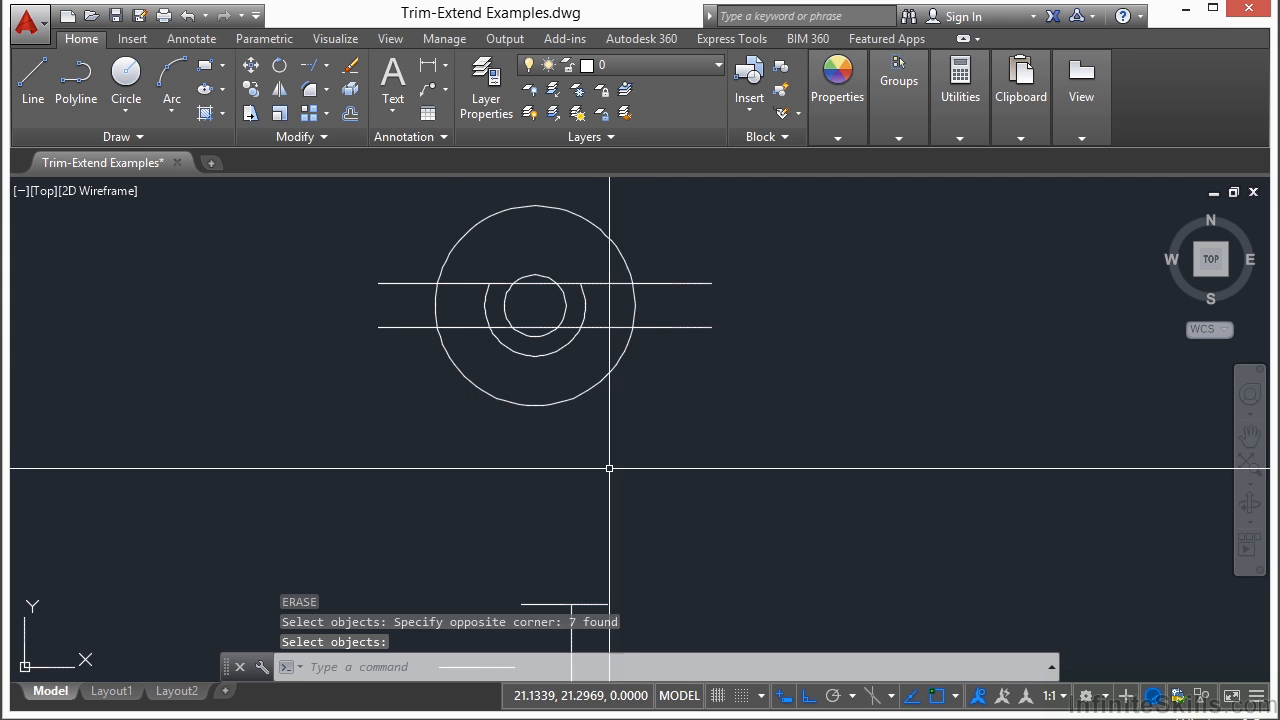
Trim the two horizontal lines inside the innermost circle, using all the circles and both lines as cutting edges
scroll(547, 269, "up", 2)
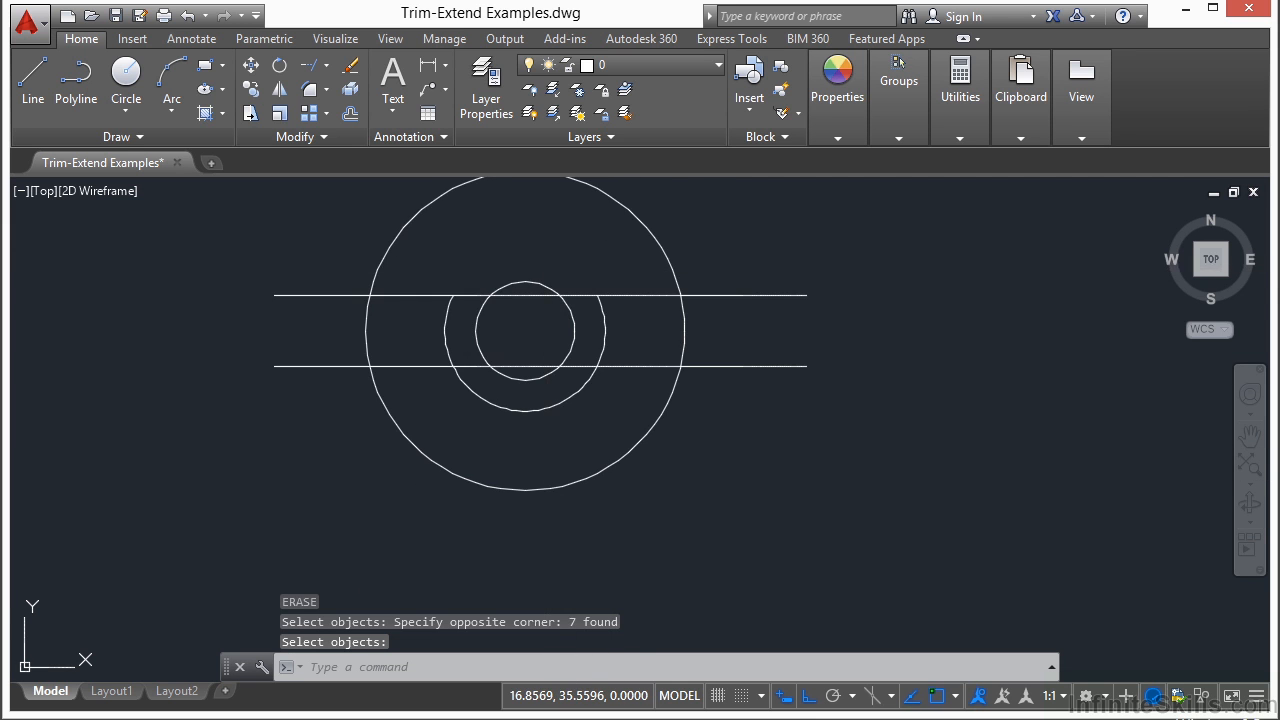
middle_click_drag(547, 269, 534, 326)
type("r")
key("Return")
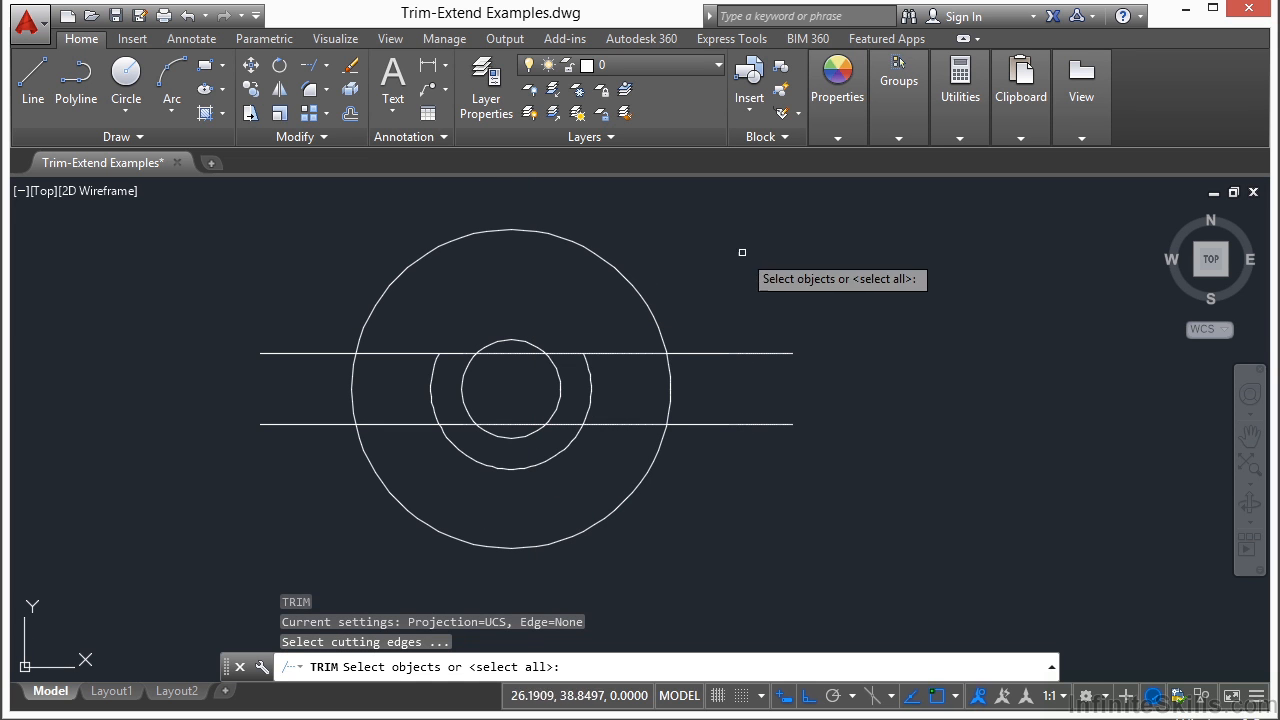
left_click(730, 250)
left_click(311, 517)
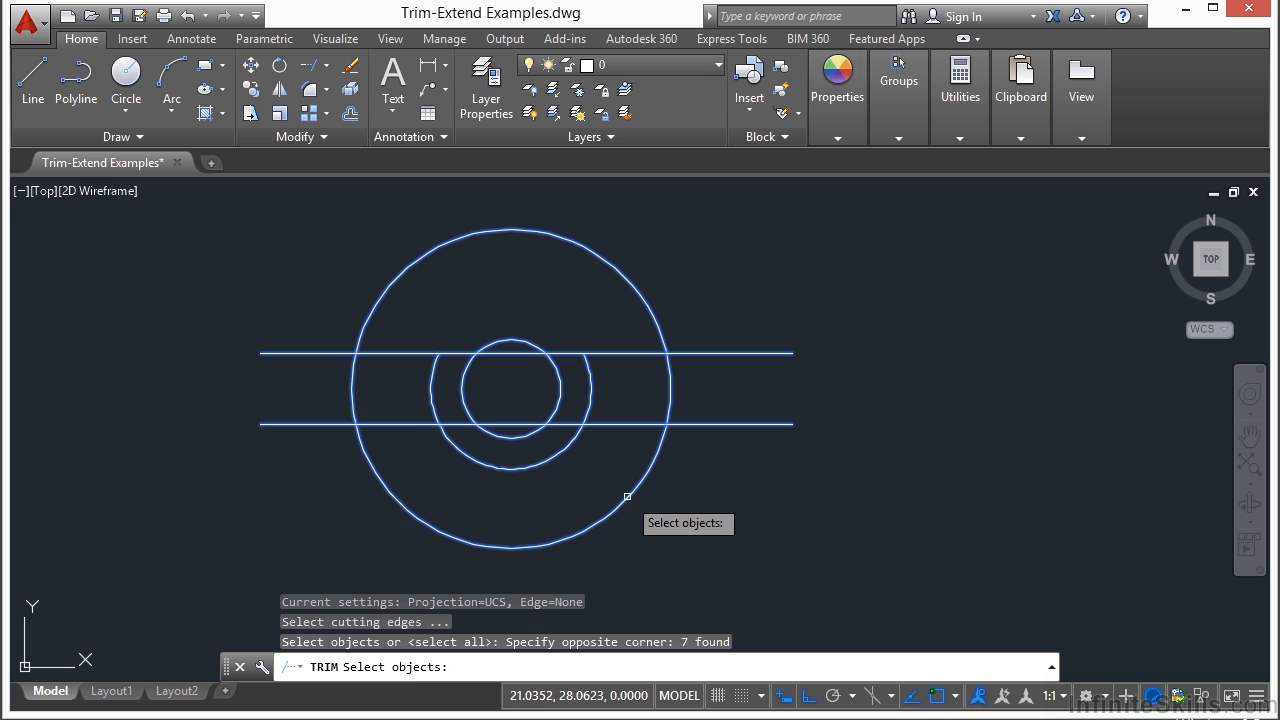
key("Return")
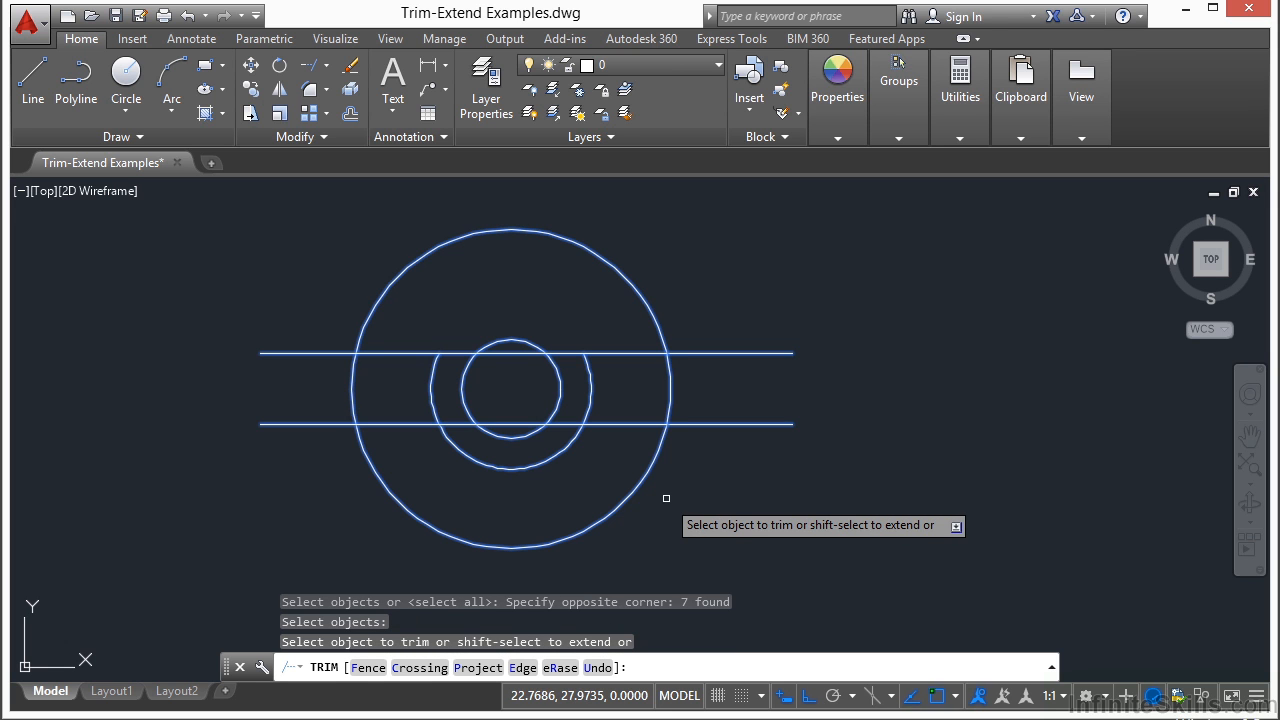
left_click(510, 353)
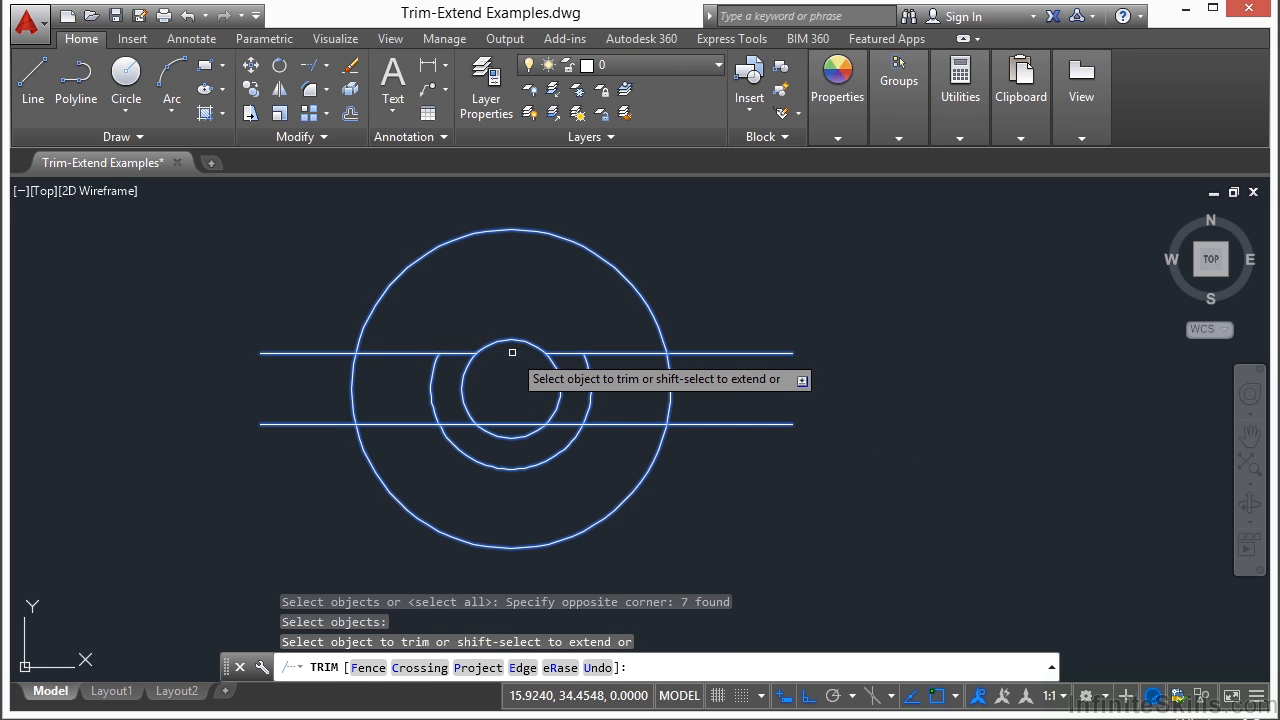
left_click(517, 423)
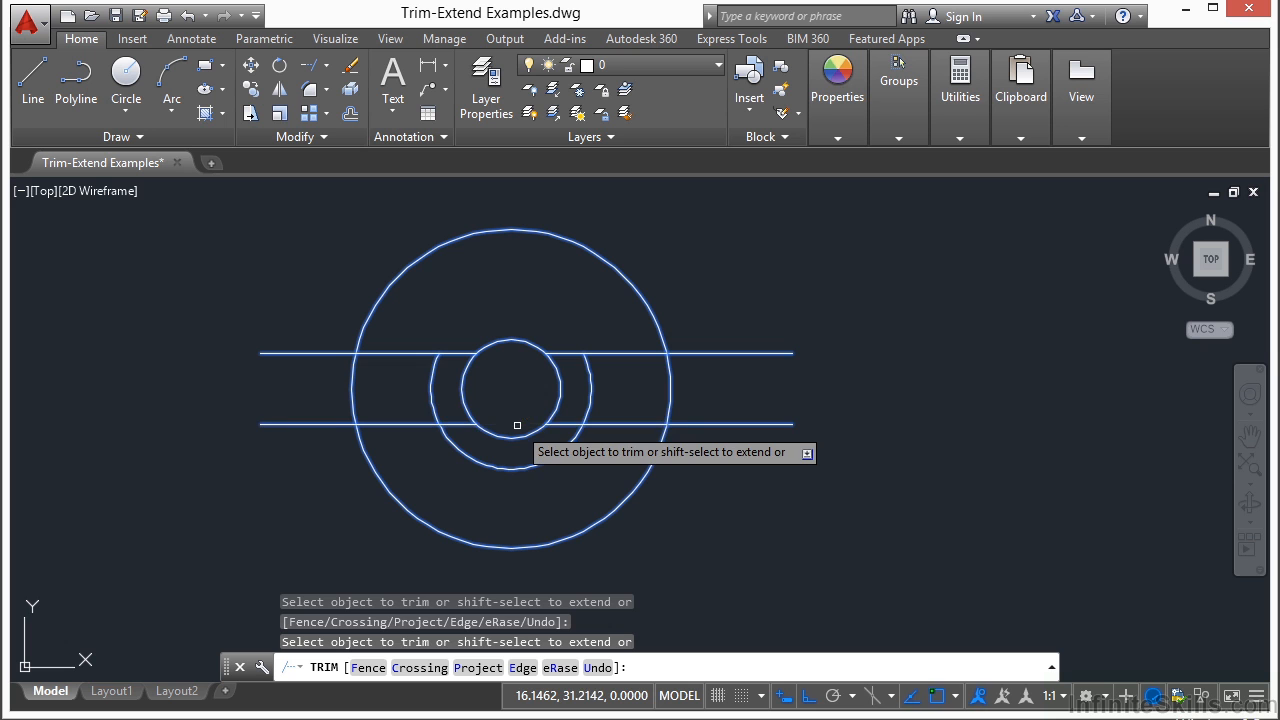
Extend the middle circle's arc over its upper gap, and trim the two inner circles' left arcs and the line segments between them on the right
left_click(434, 378)
left_click(588, 371, "shift")
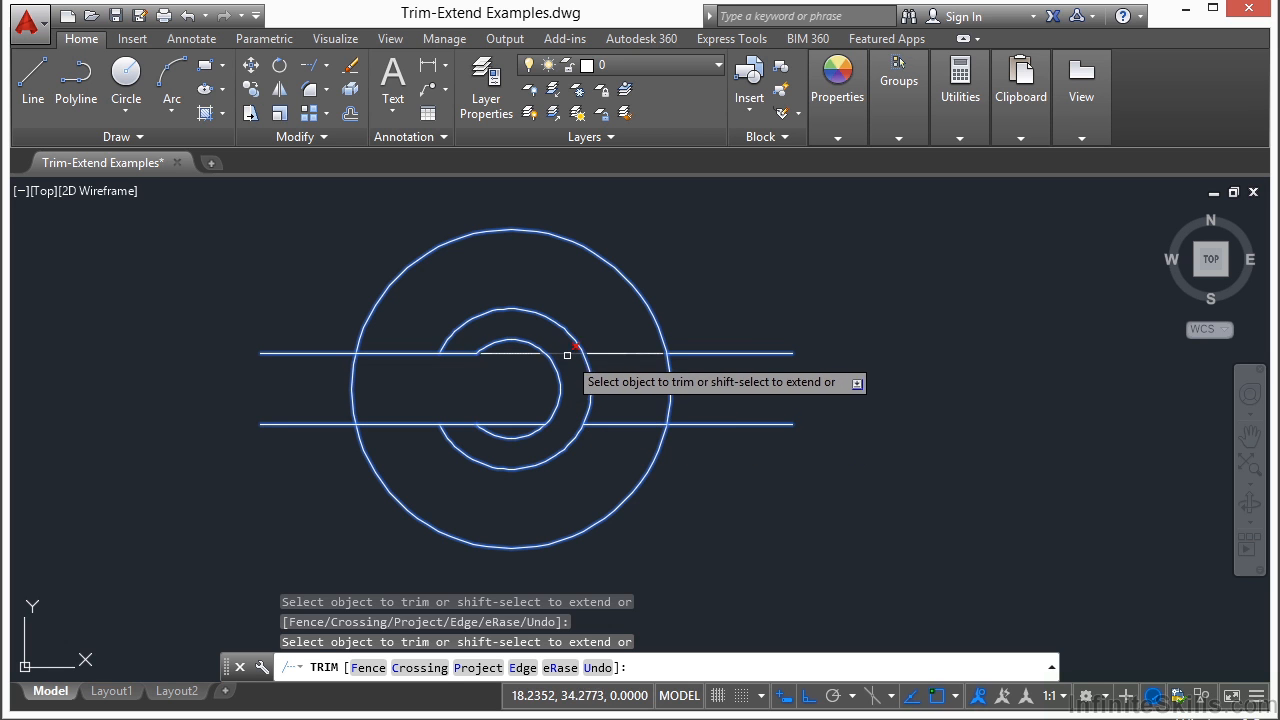
left_click(567, 353)
left_click(630, 340)
left_click(621, 452)
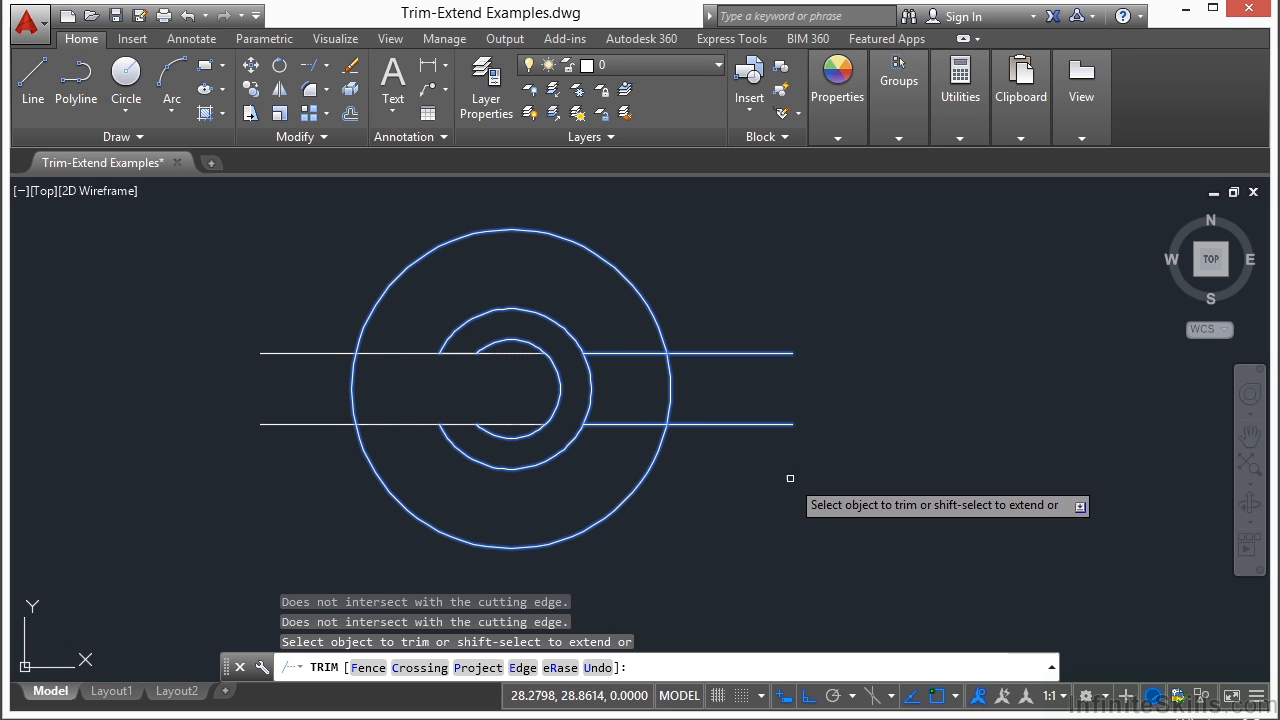
Trim the outer circle's side arcs and the middle circle's right arc between the horizontal lines, and finish Trim
left_click(666, 395)
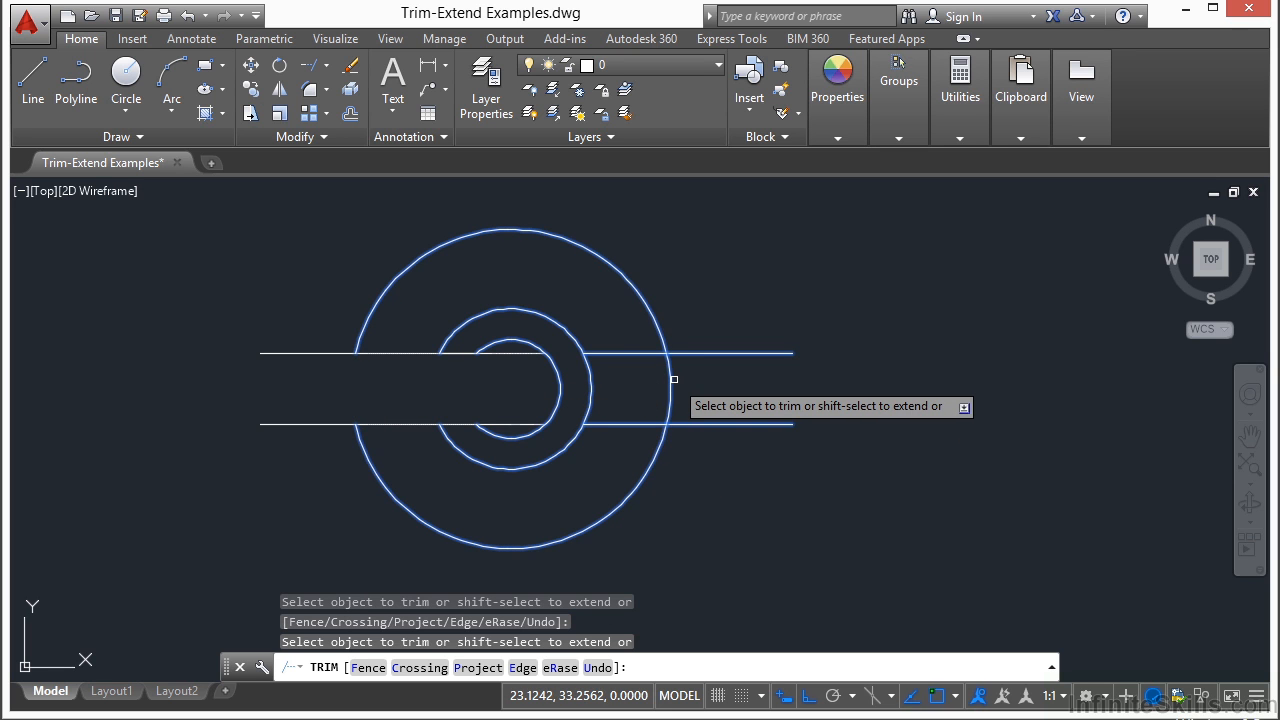
left_click(591, 389)
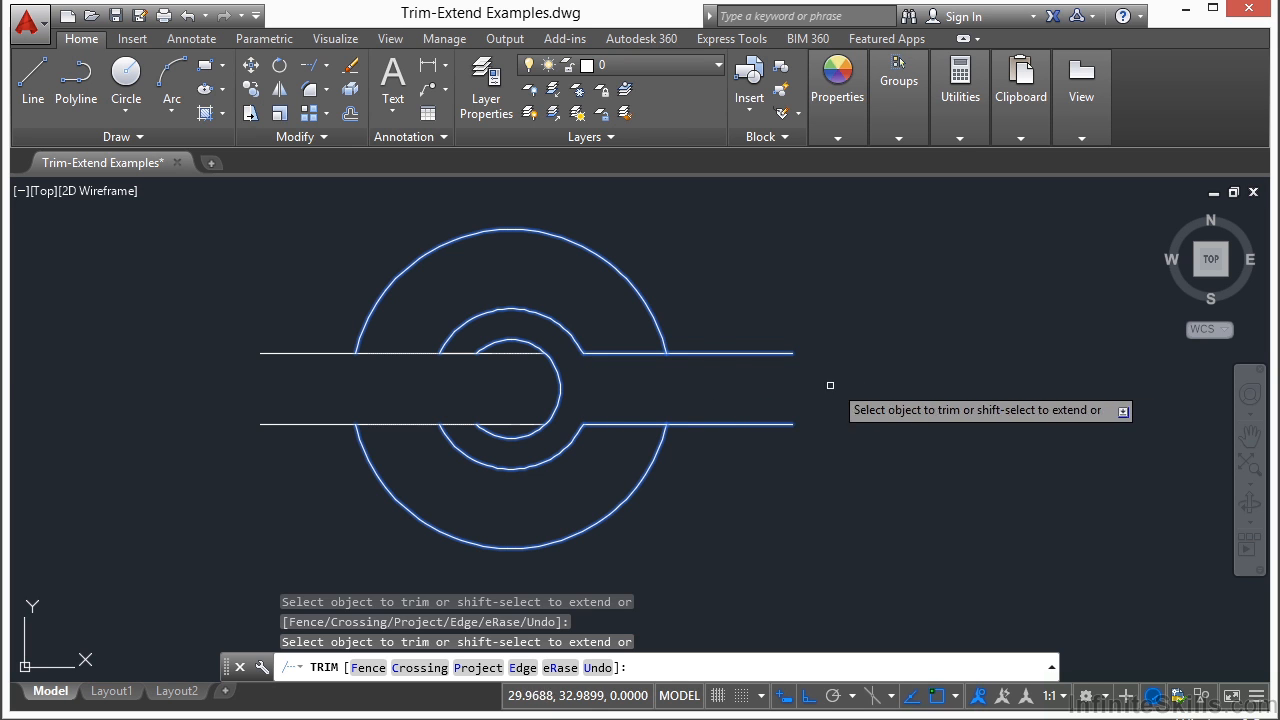
key("Return")
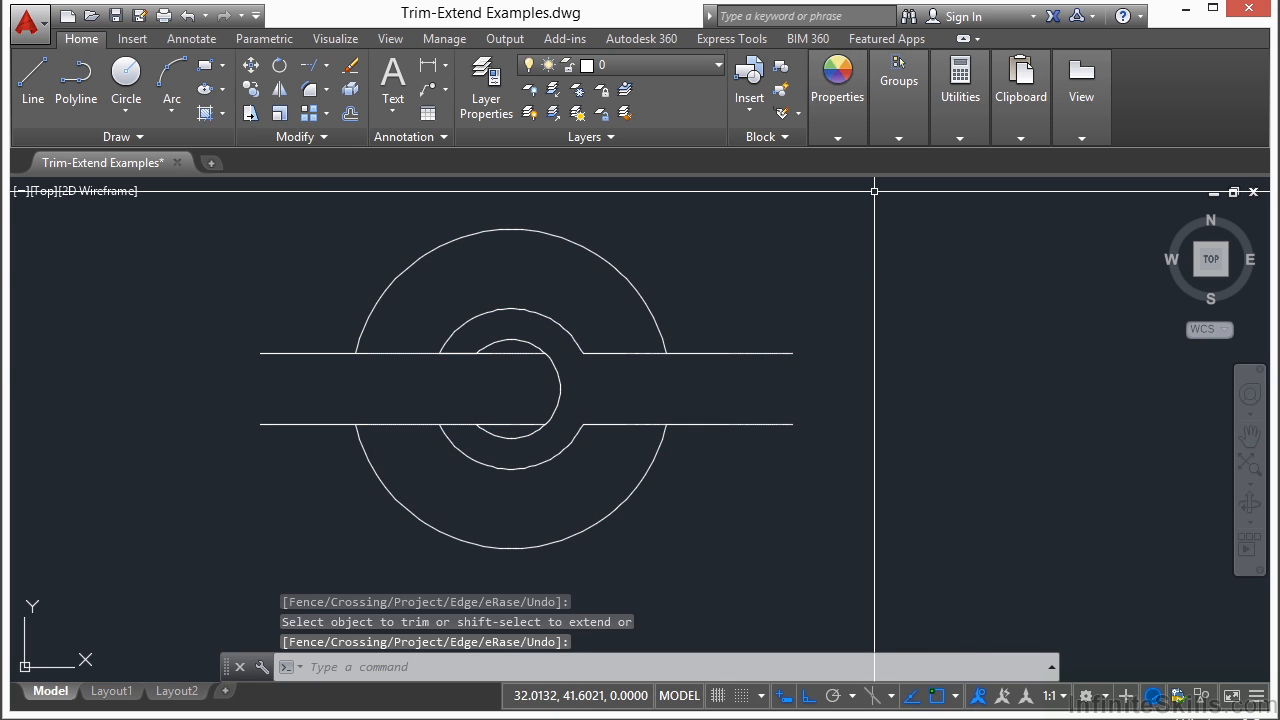